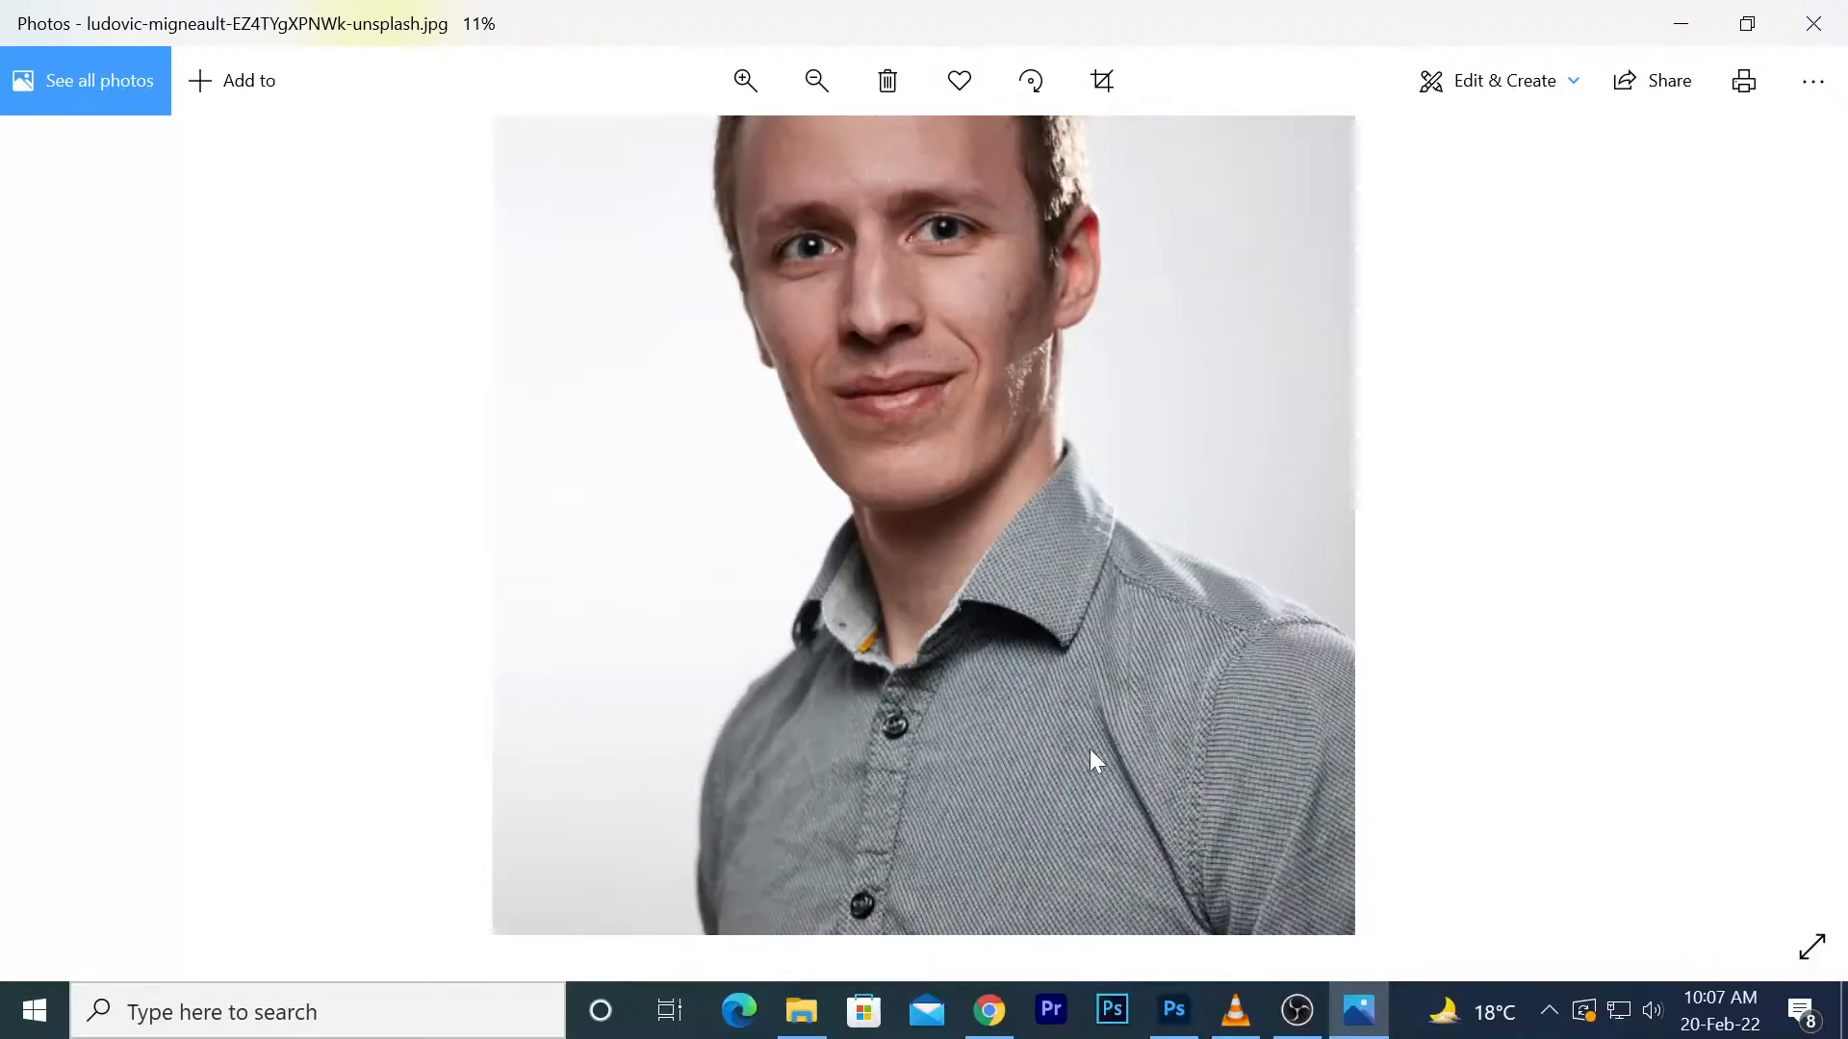
# Look over the portrait photo, close the photo viewer and open the image in Photoshop
pyautogui.scroll(2, 1089, 748)
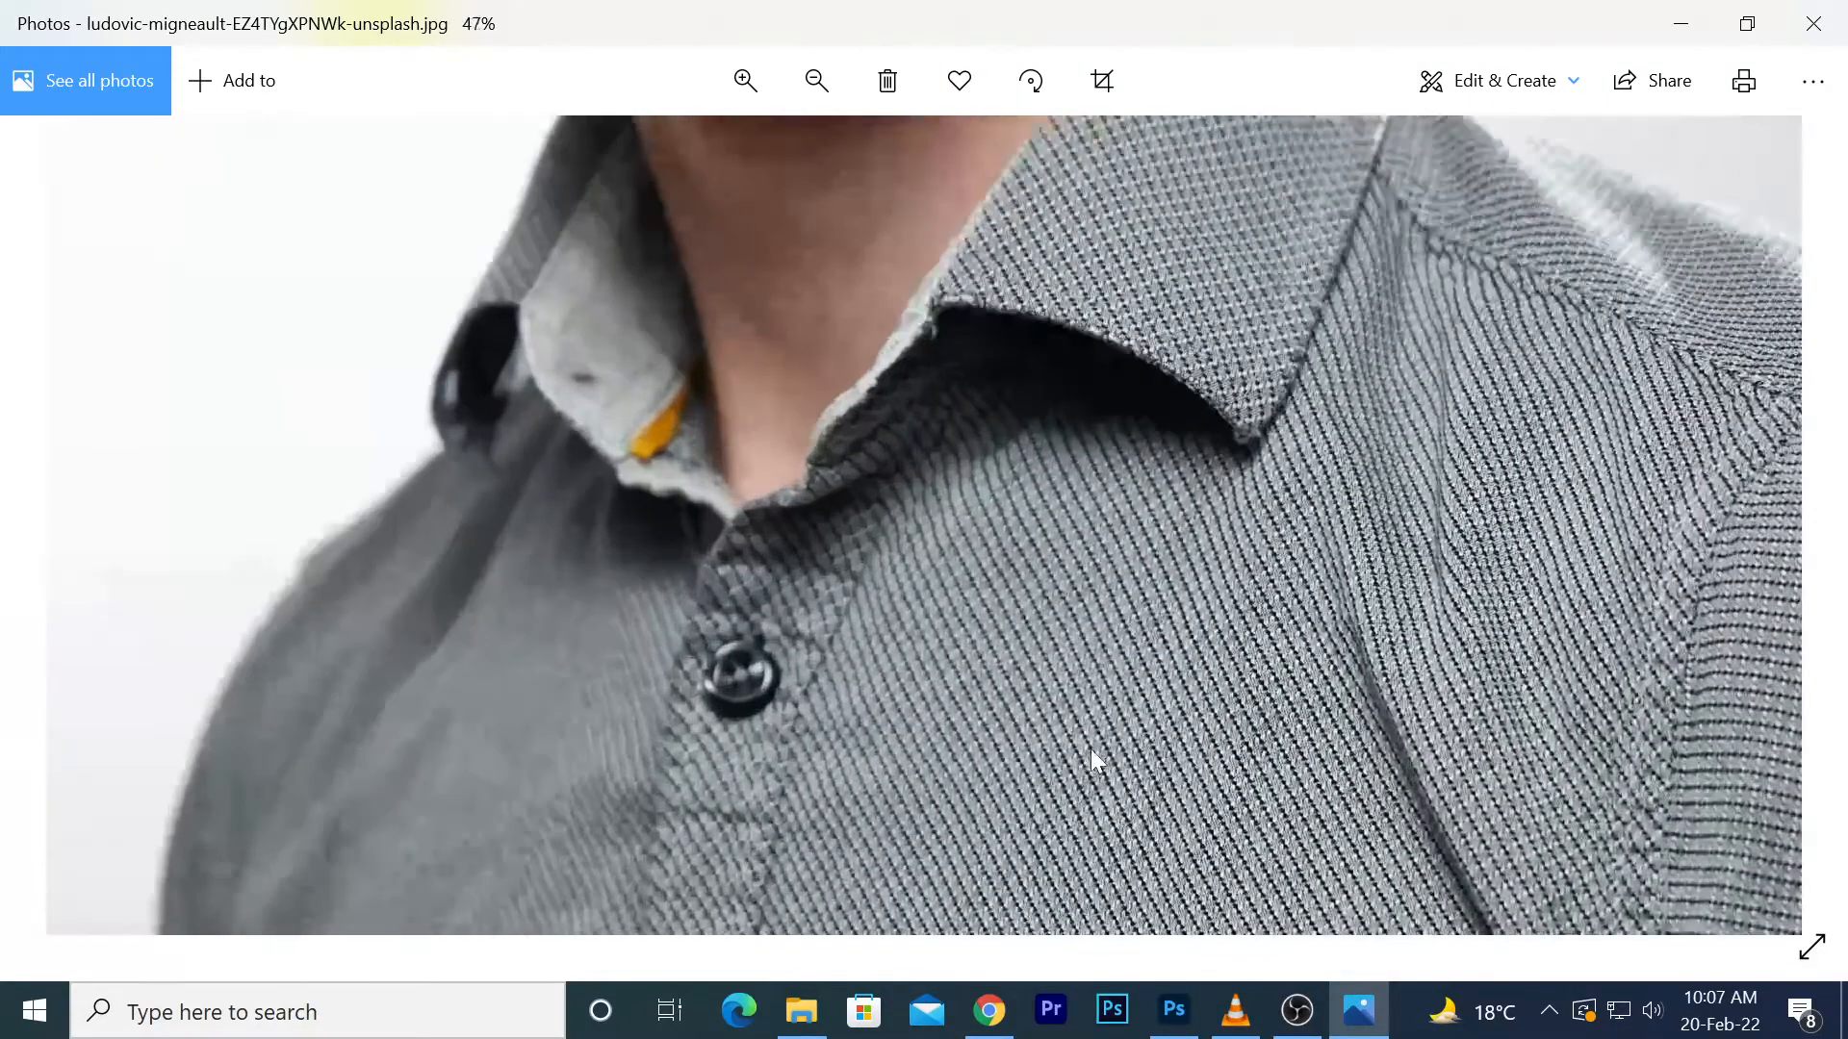
pyautogui.scroll(-3, 1089, 749)
pyautogui.scroll(-3, 1089, 749)
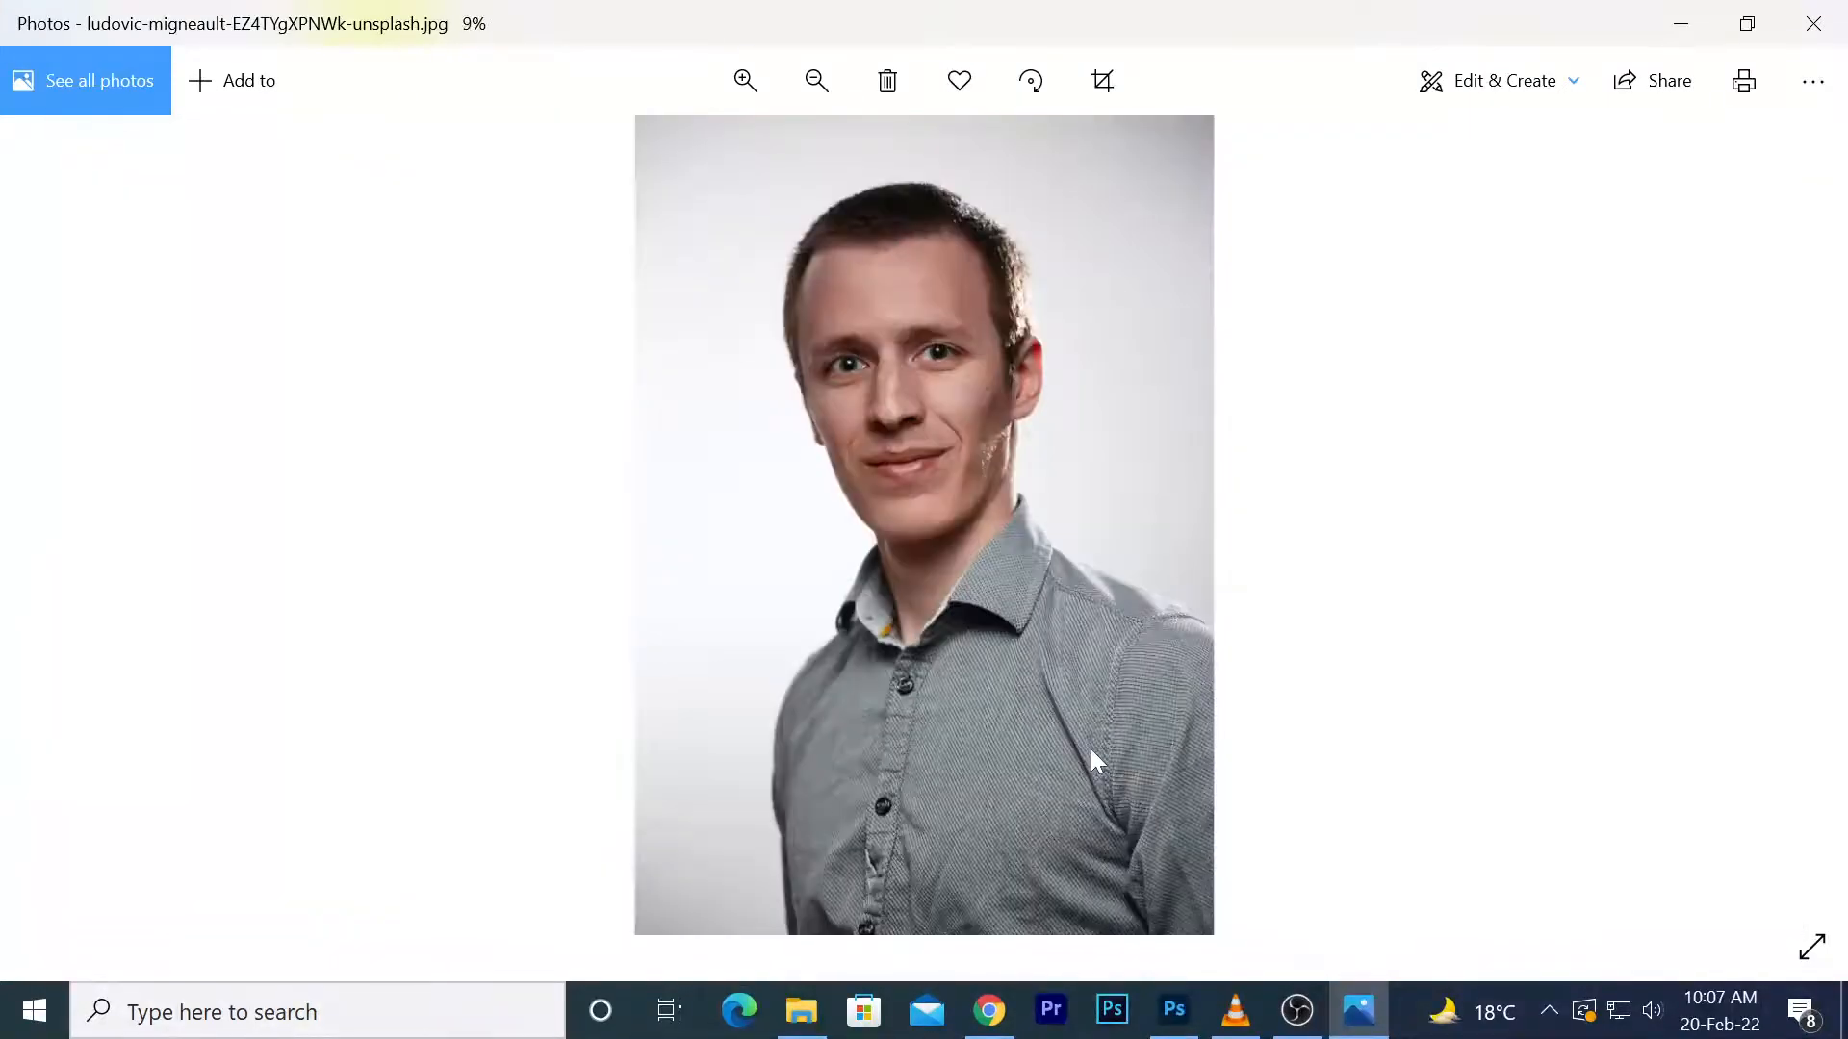
pyautogui.click(1813, 23)
pyautogui.moveTo(1749, 179); pyautogui.dragTo(1026, 507)
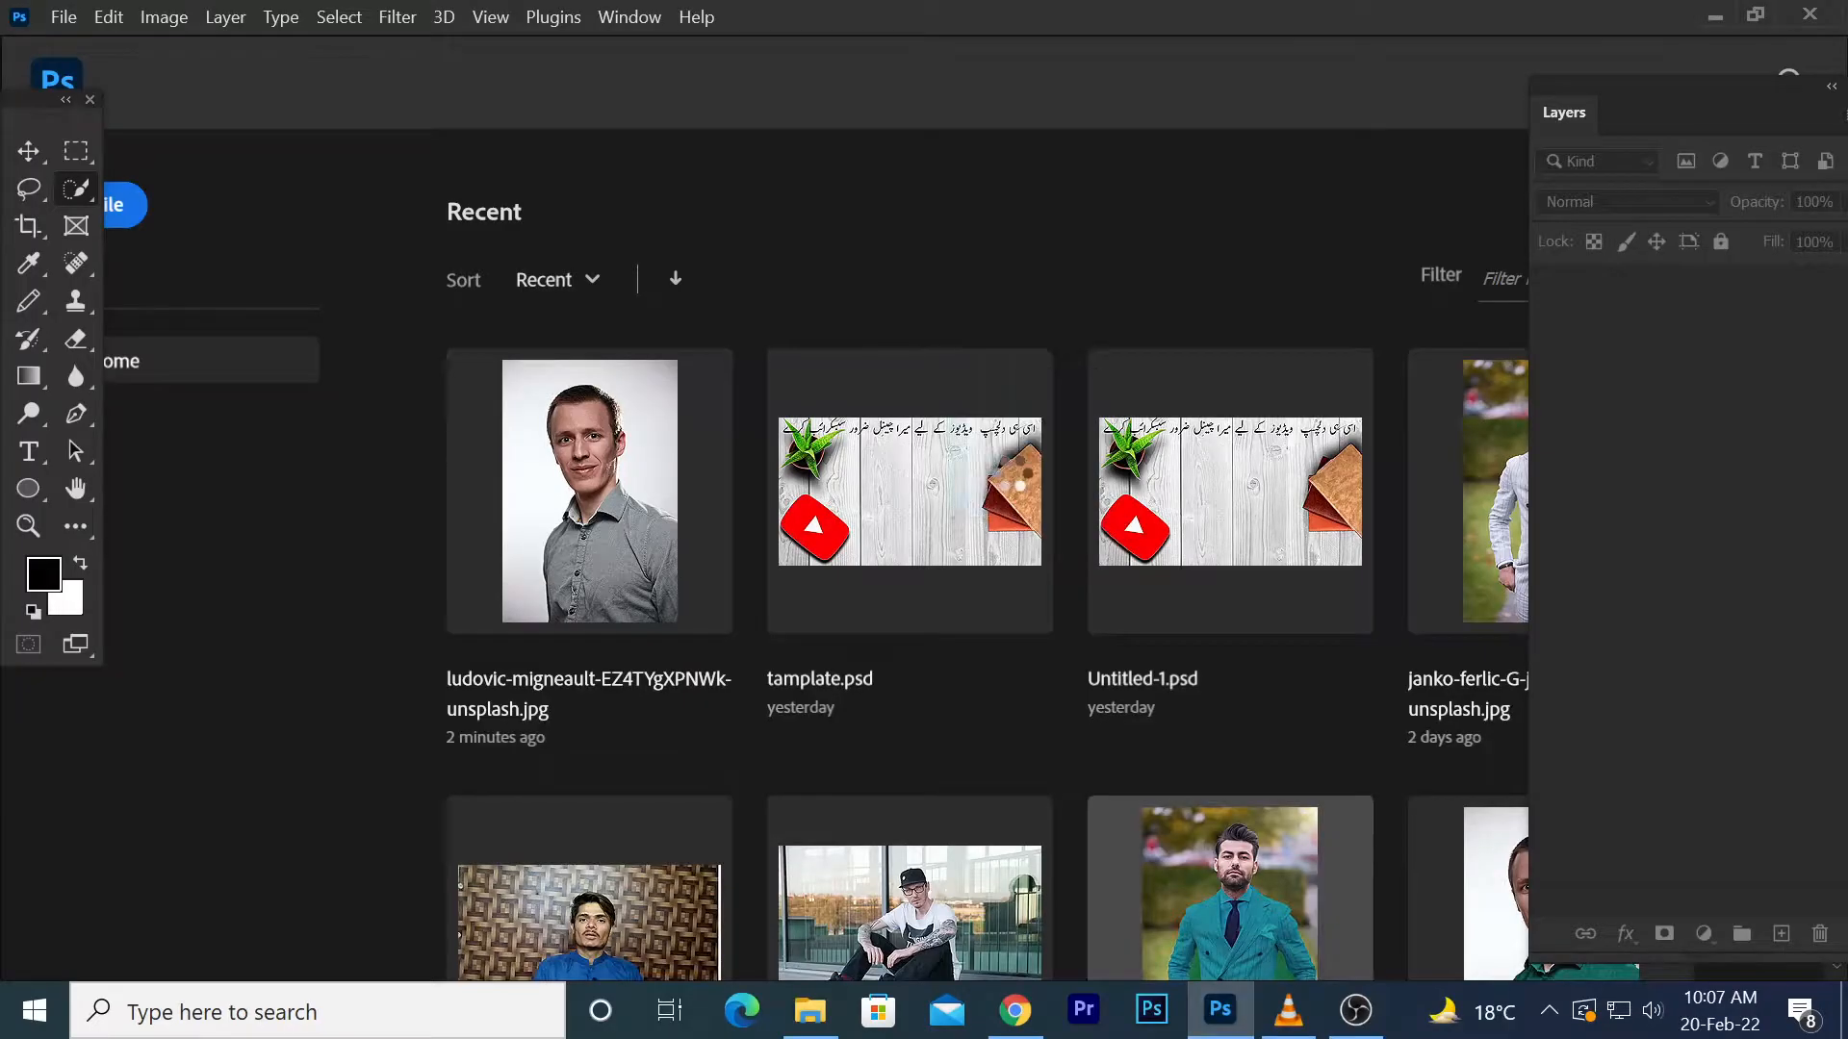
# Select the man's grey shirt with the Quick Selection tool
pyautogui.press('z')
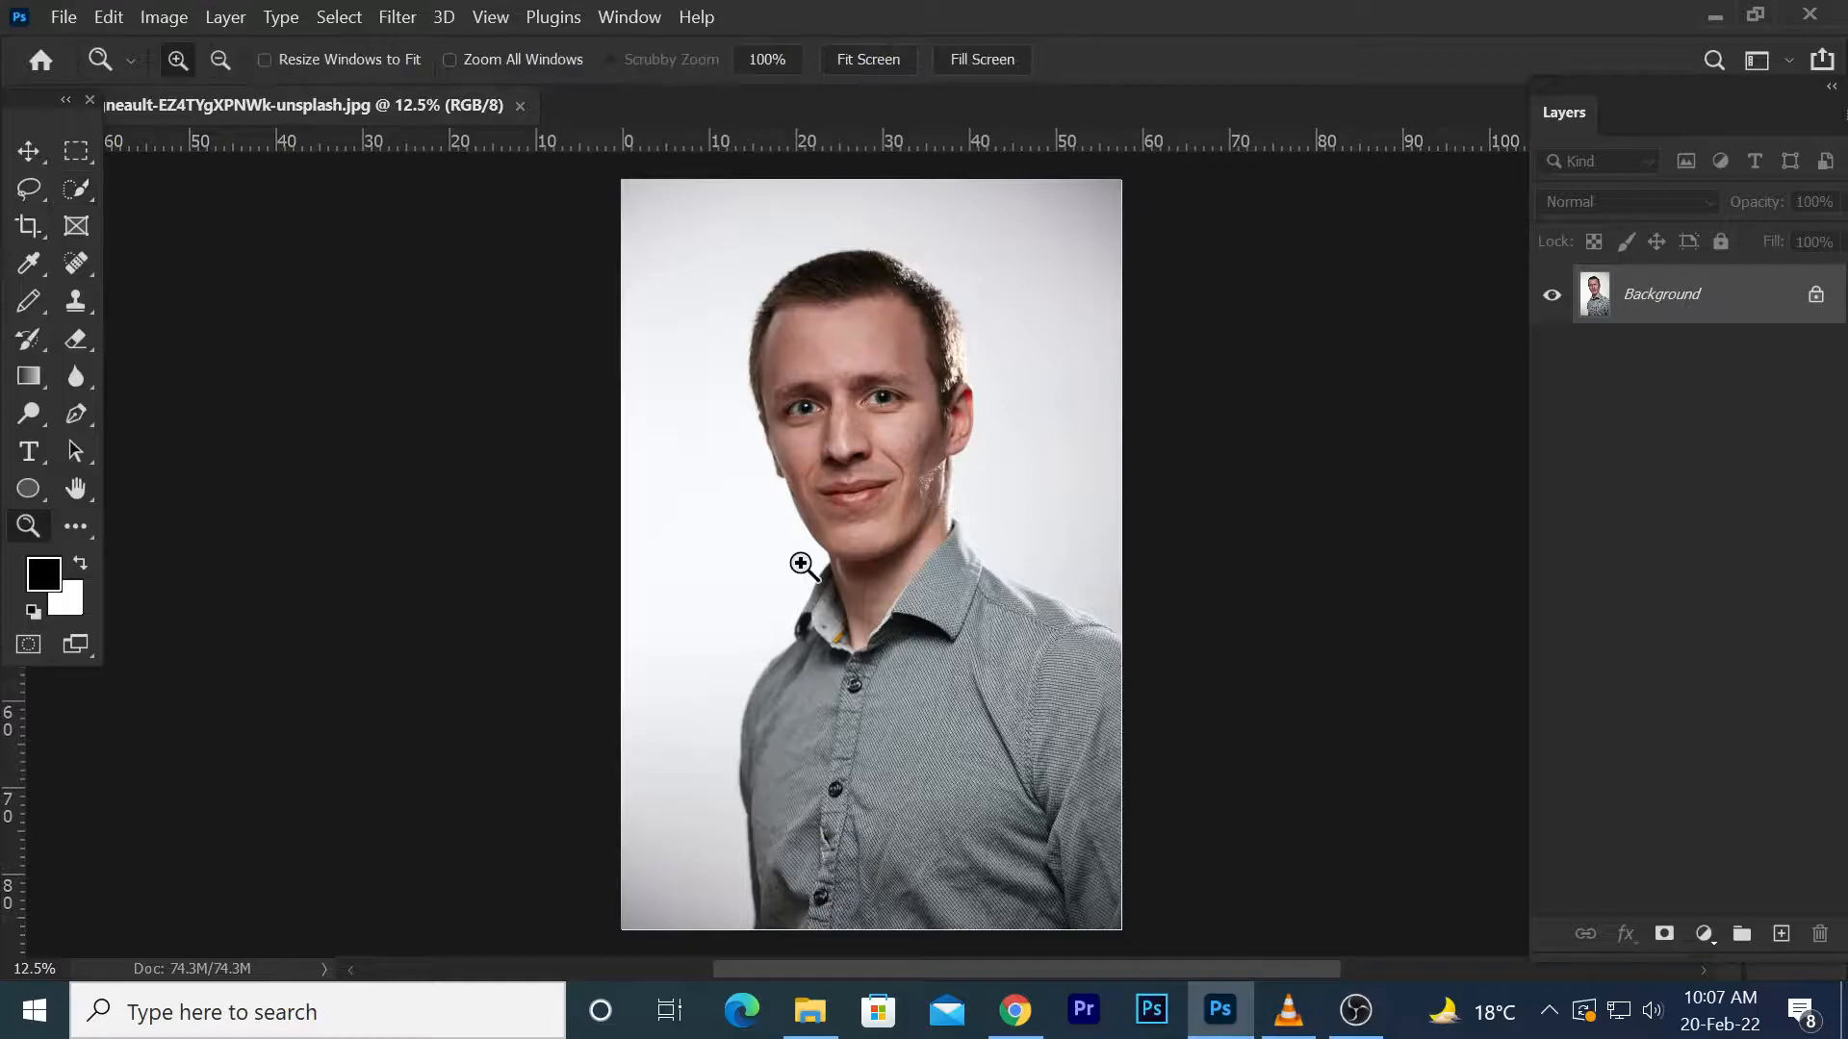
pyautogui.moveTo(660, 519); pyautogui.dragTo(1227, 958)
pyautogui.scroll(4, 982, 688)
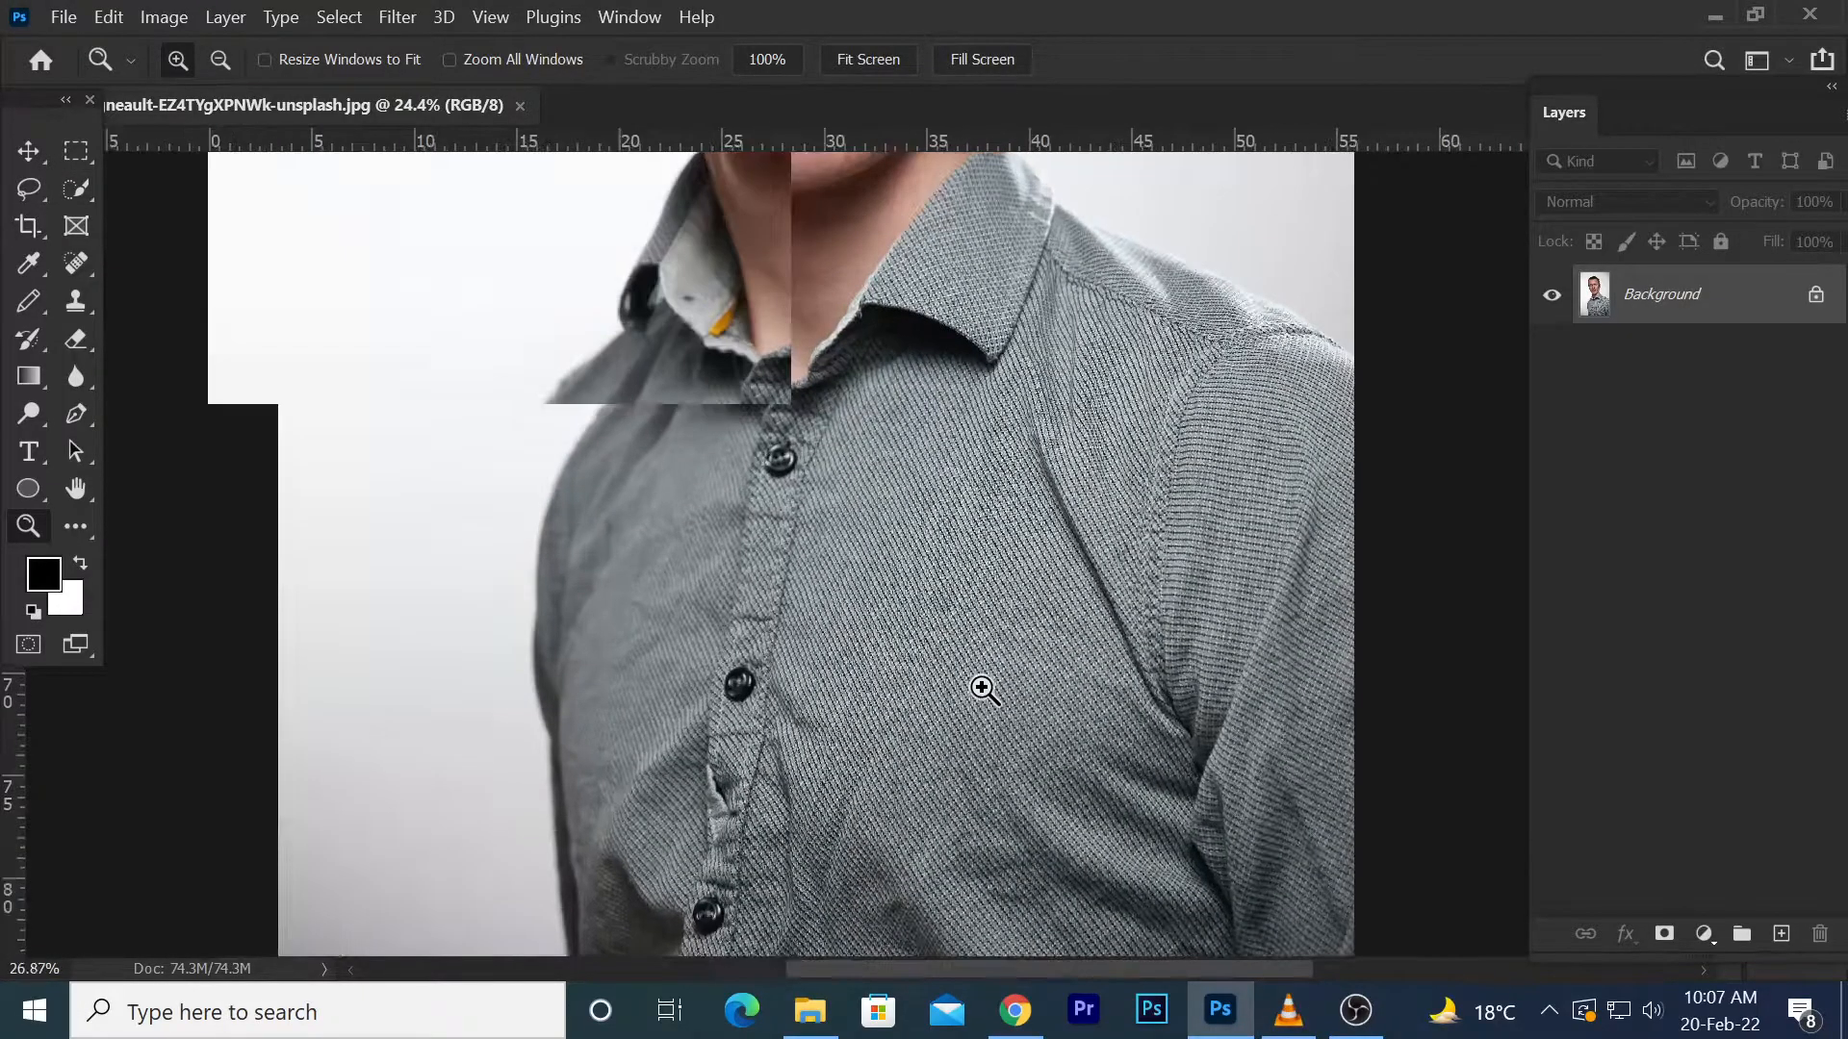
pyautogui.scroll(-4, 982, 695)
pyautogui.scroll(-1, 983, 697)
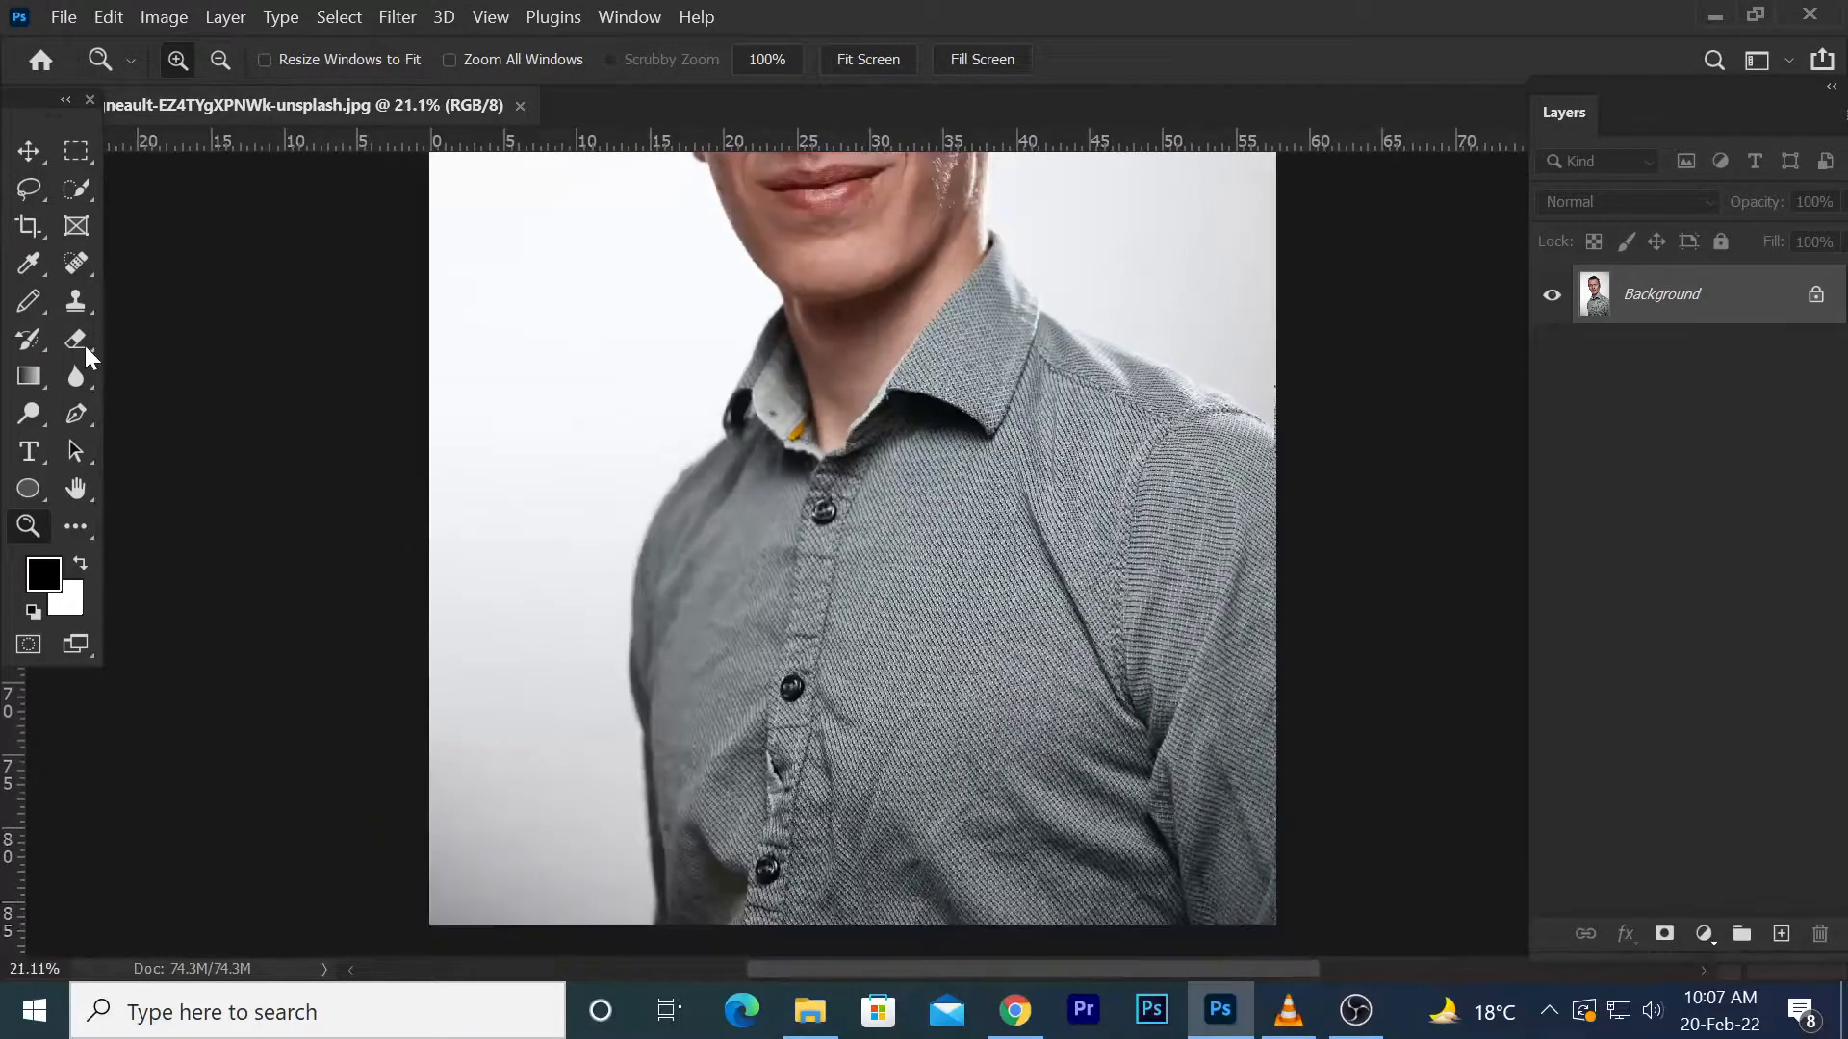
pyautogui.click(78, 189)
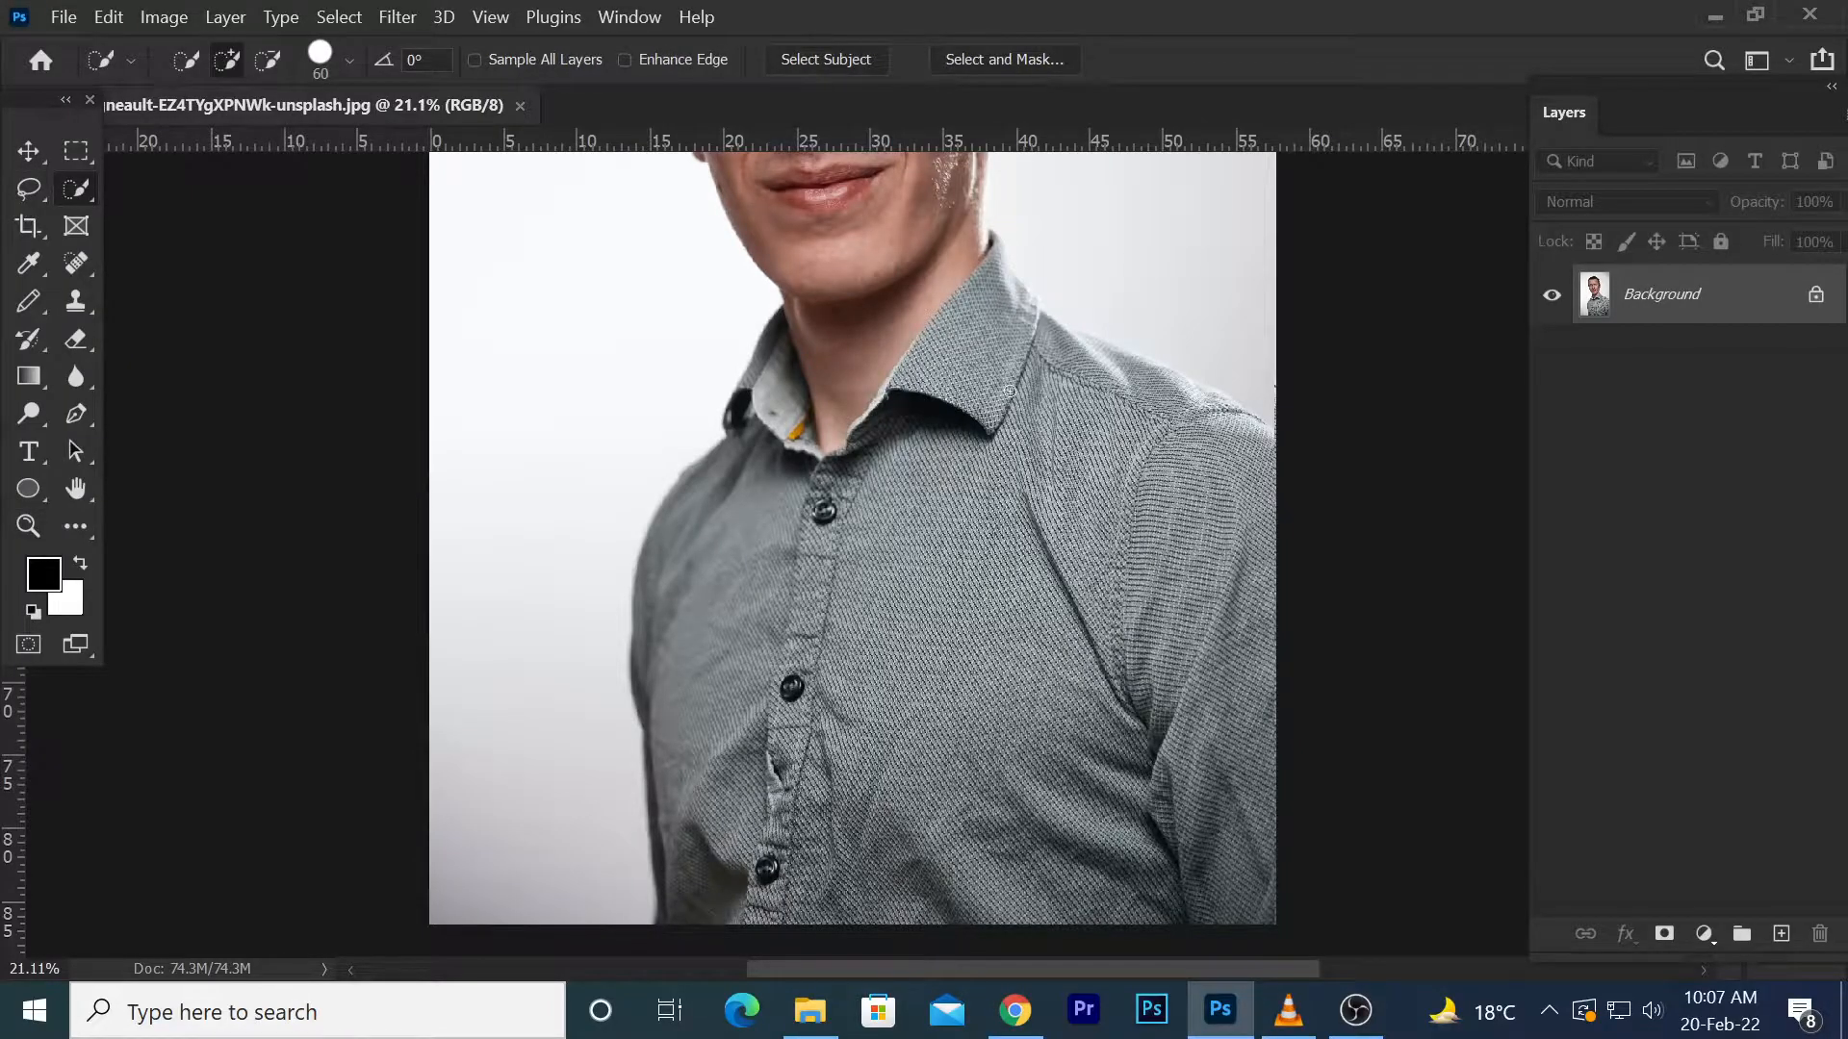
pyautogui.moveTo(1001, 253)
pyautogui.mouseDown()
pyautogui.moveTo(962, 380)
pyautogui.moveTo(1064, 479)
pyautogui.moveTo(1066, 376)
pyautogui.moveTo(1031, 341)
pyautogui.moveTo(1120, 362)
pyautogui.moveTo(1218, 449)
pyautogui.moveTo(1251, 444)
pyautogui.moveTo(1186, 388)
pyautogui.moveTo(1276, 446)
pyautogui.moveTo(1245, 675)
pyautogui.moveTo(1287, 981)
pyautogui.moveTo(894, 821)
pyautogui.moveTo(1023, 552)
pyautogui.moveTo(789, 553)
pyautogui.moveTo(750, 944)
pyautogui.moveTo(796, 444)
pyautogui.mouseUp()
# Refine the shirt selection along the neckline and add the inner collar to it
pyautogui.press('z')
pyautogui.moveTo(639, 317); pyautogui.dragTo(983, 514)
pyautogui.press('w')
pyautogui.moveTo(924, 424); pyautogui.dragTo(815, 573)
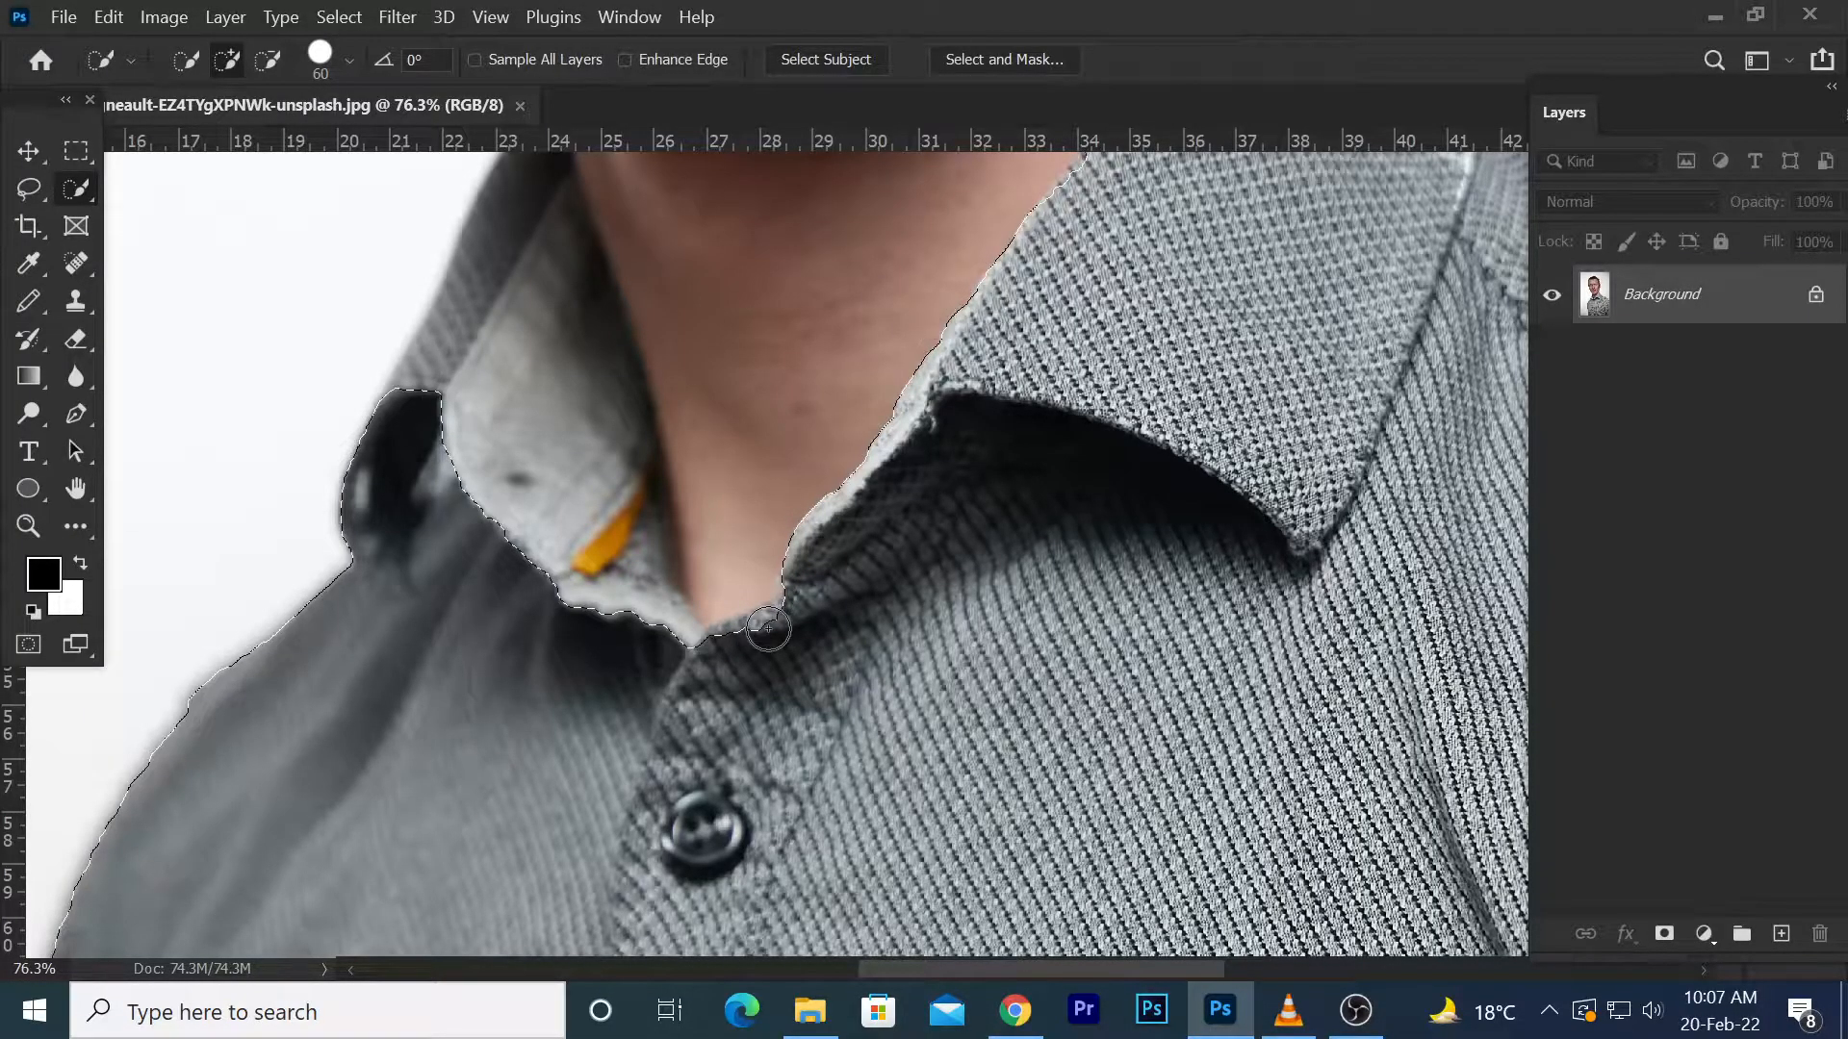
pyautogui.moveTo(768, 628); pyautogui.dragTo(711, 658)
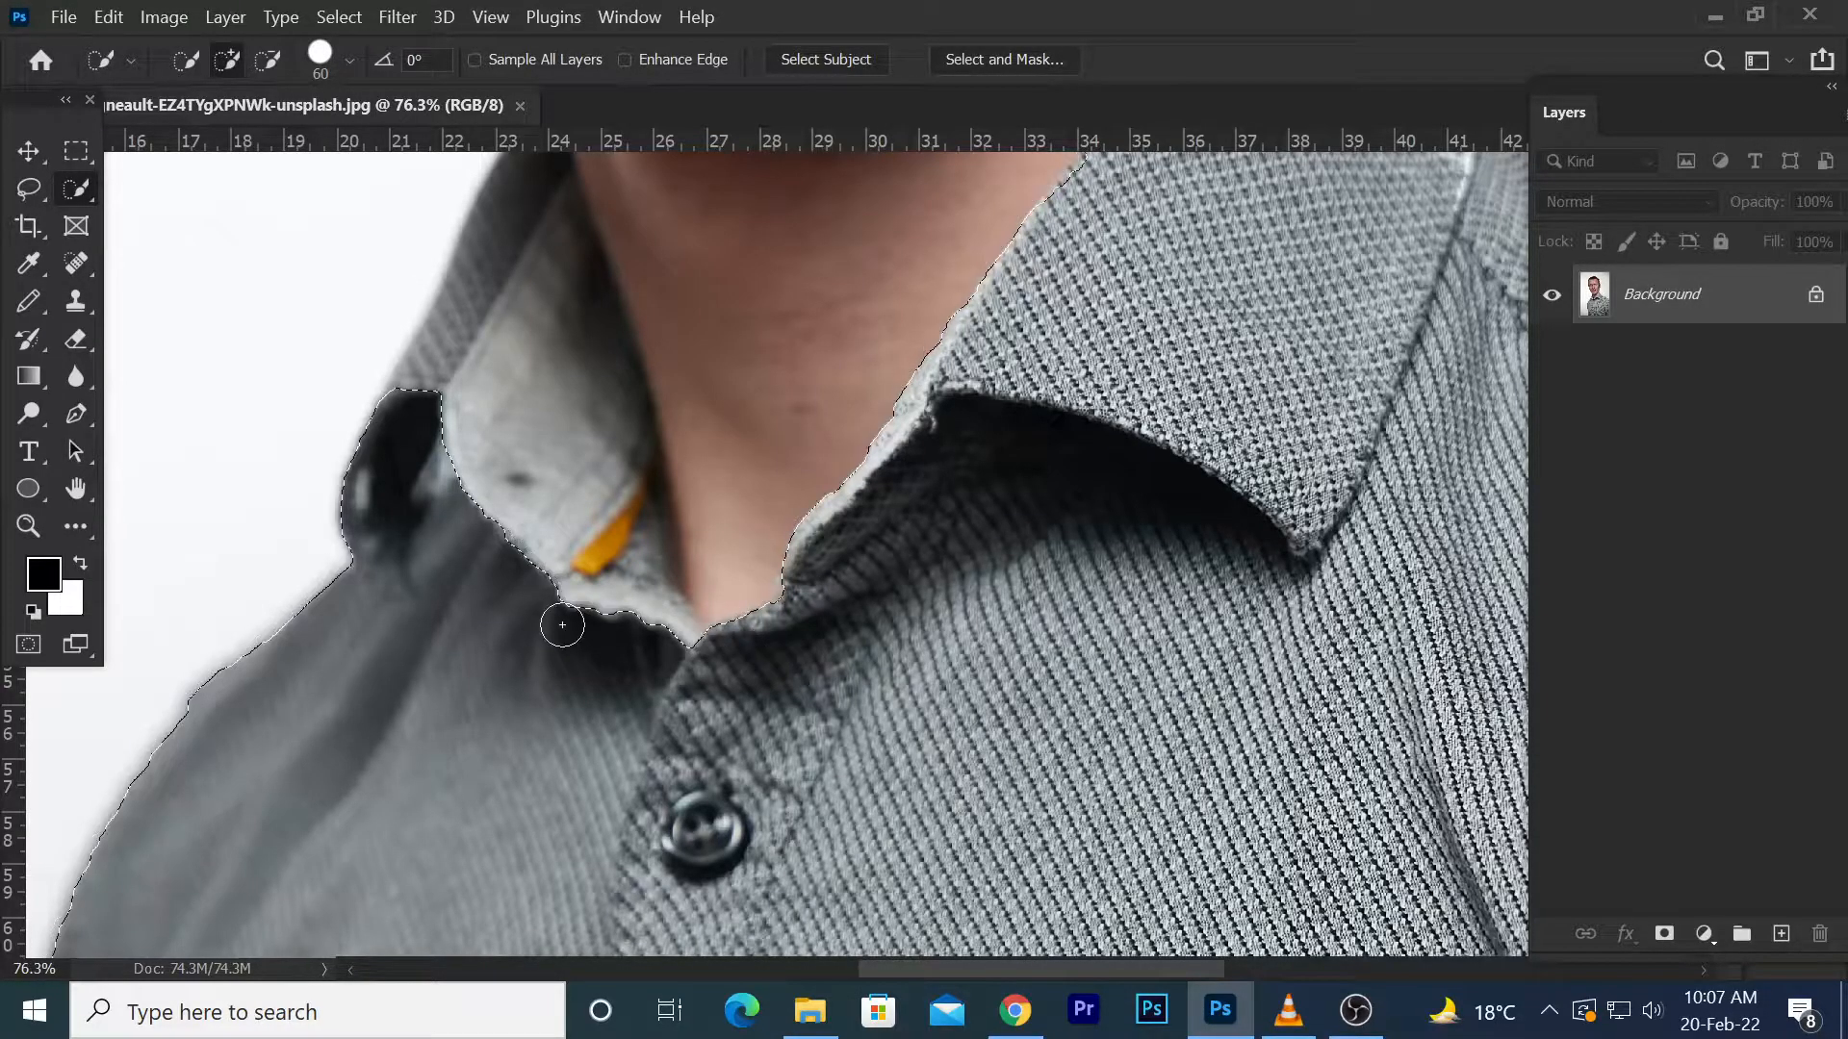
pyautogui.moveTo(562, 625)
pyautogui.mouseDown()
pyautogui.moveTo(524, 438)
pyautogui.moveTo(594, 536)
pyautogui.moveTo(583, 459)
pyautogui.mouseUp()
pyautogui.scroll(-6, 681, 595)
pyautogui.scroll(-3, 798, 691)
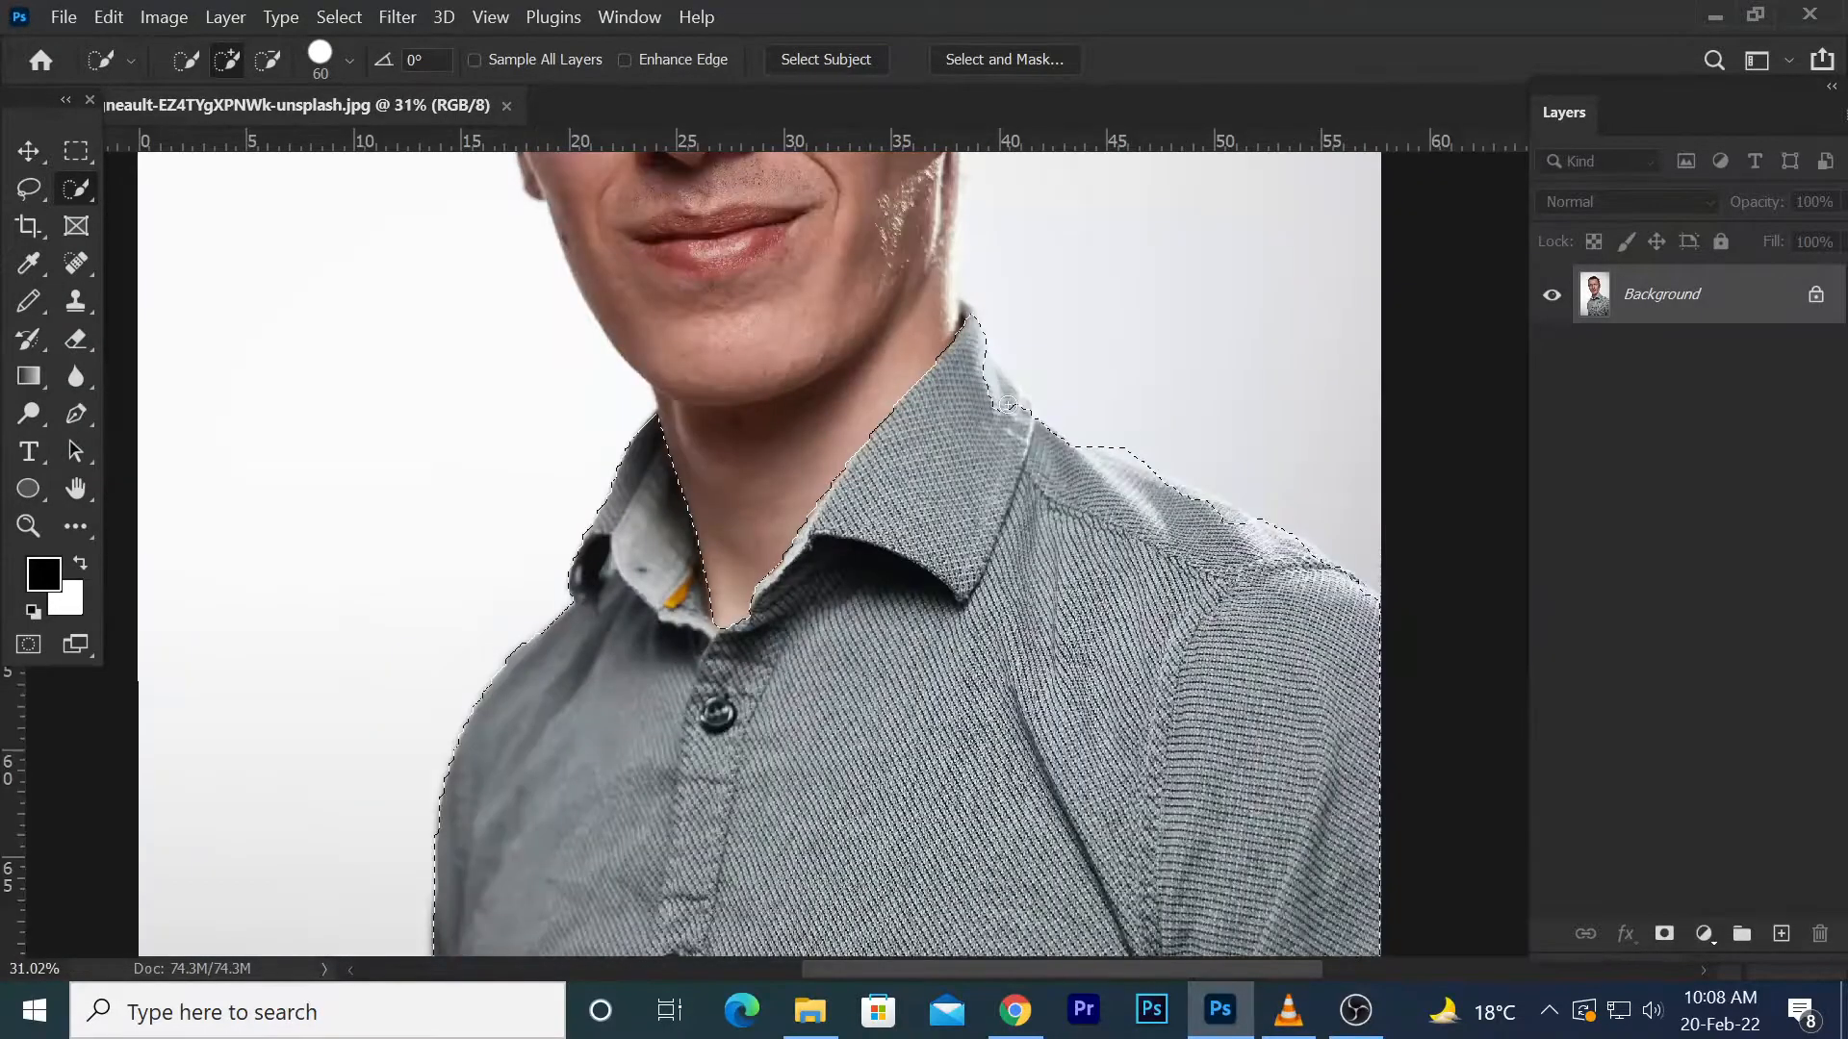
# Correct the selection edge beside the raised collar and along the shoulder, removing the excess background and adding missed fabric
pyautogui.moveTo(1006, 404); pyautogui.dragTo(1021, 416)
pyautogui.press('alt')
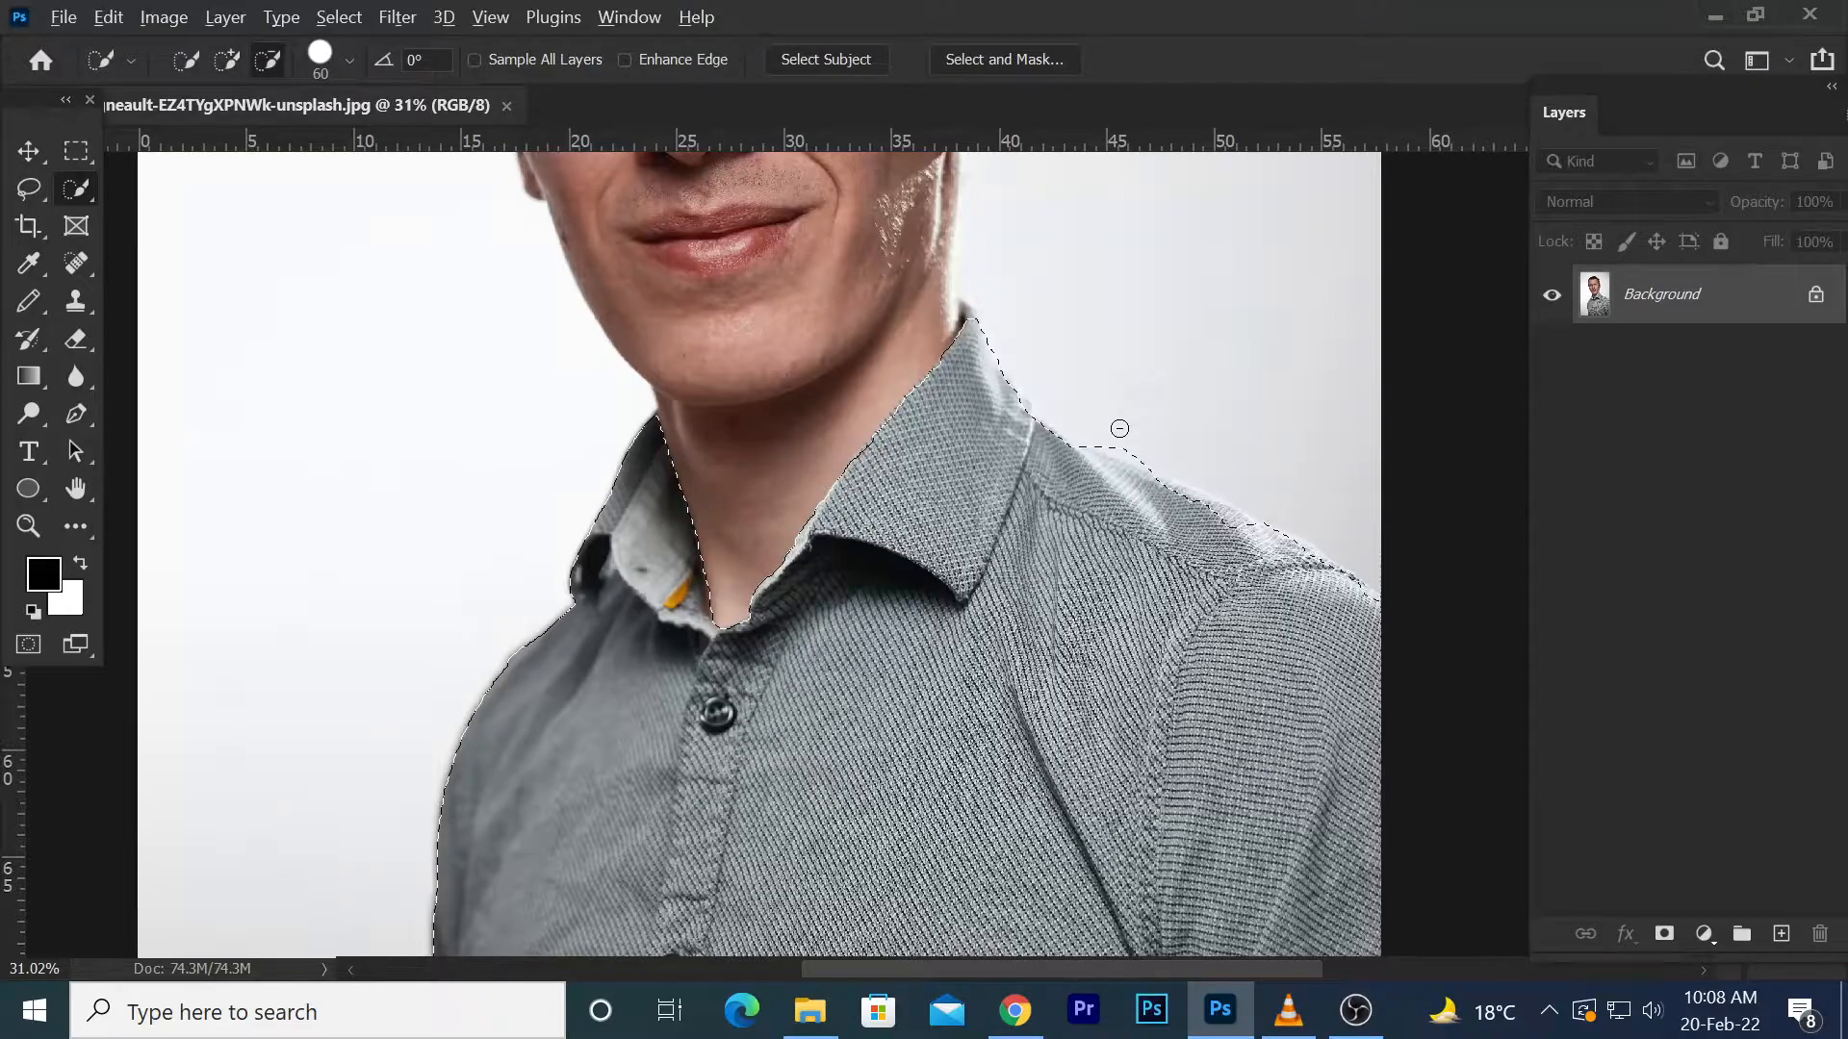
pyautogui.moveTo(1119, 428); pyautogui.dragTo(1092, 438)
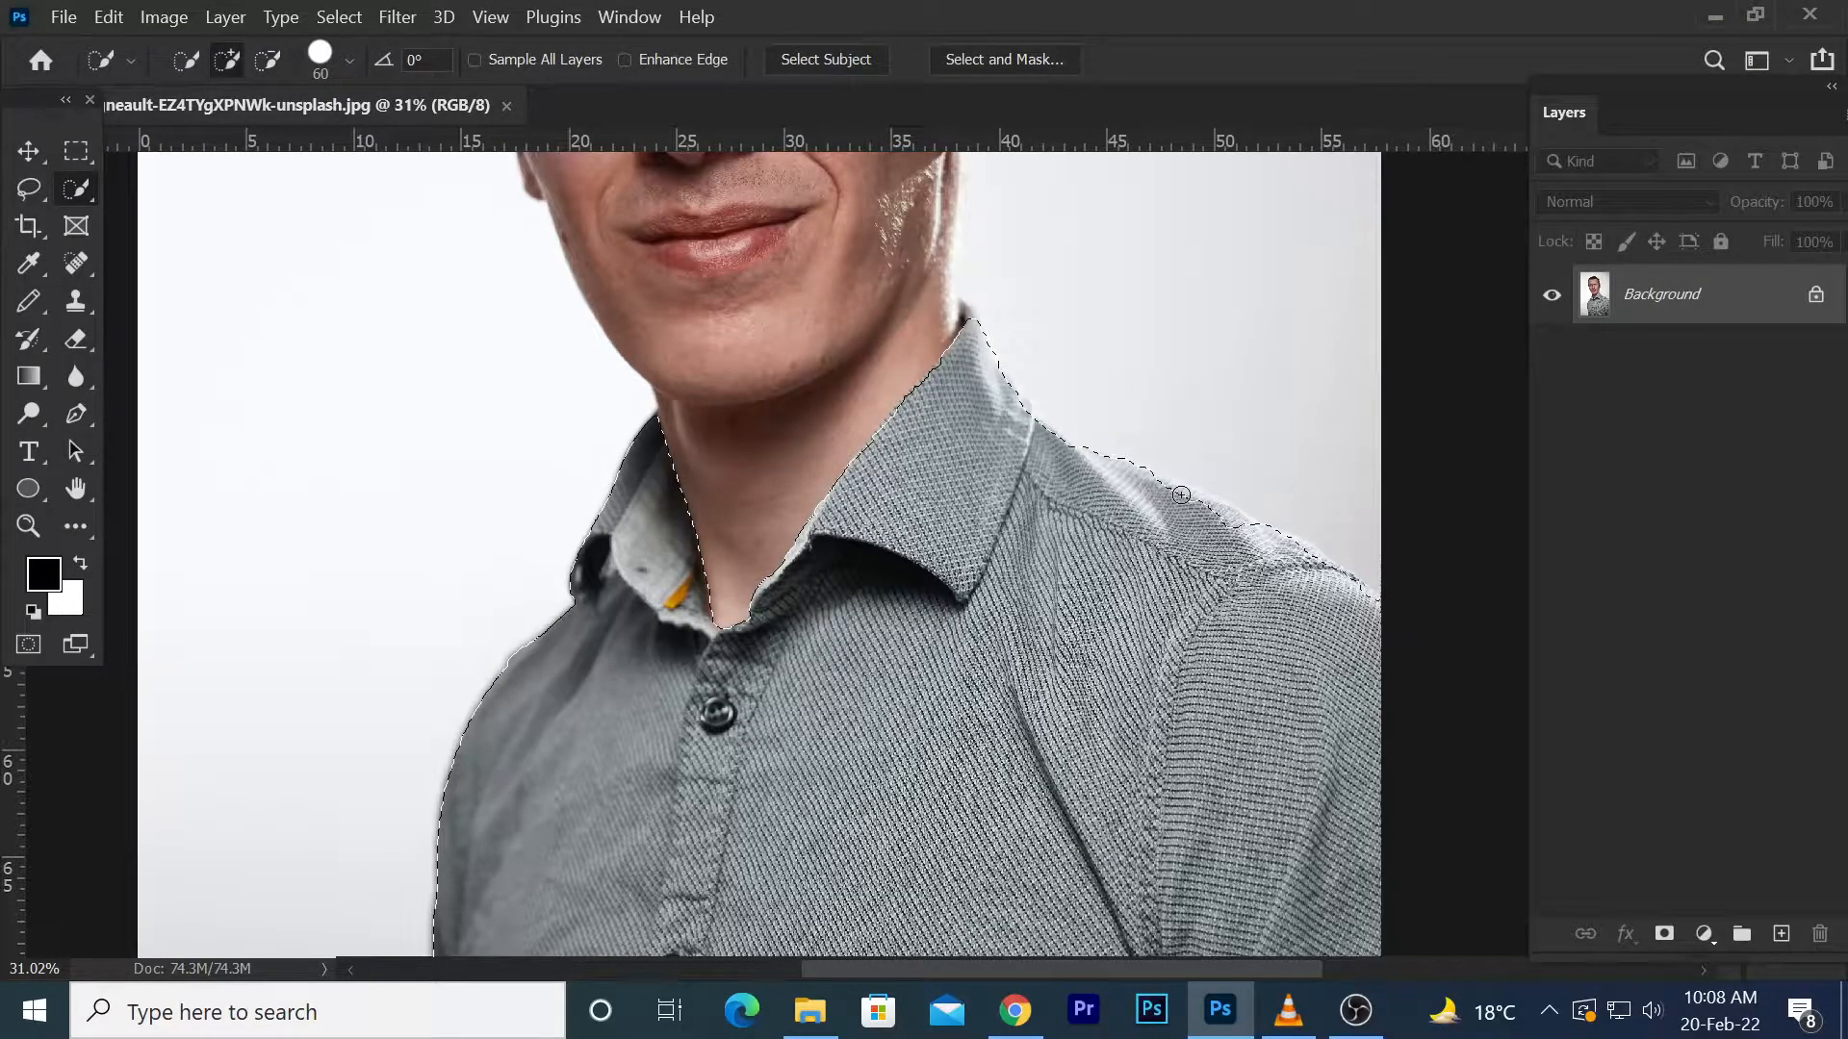
pyautogui.moveTo(1181, 495); pyautogui.dragTo(1345, 590)
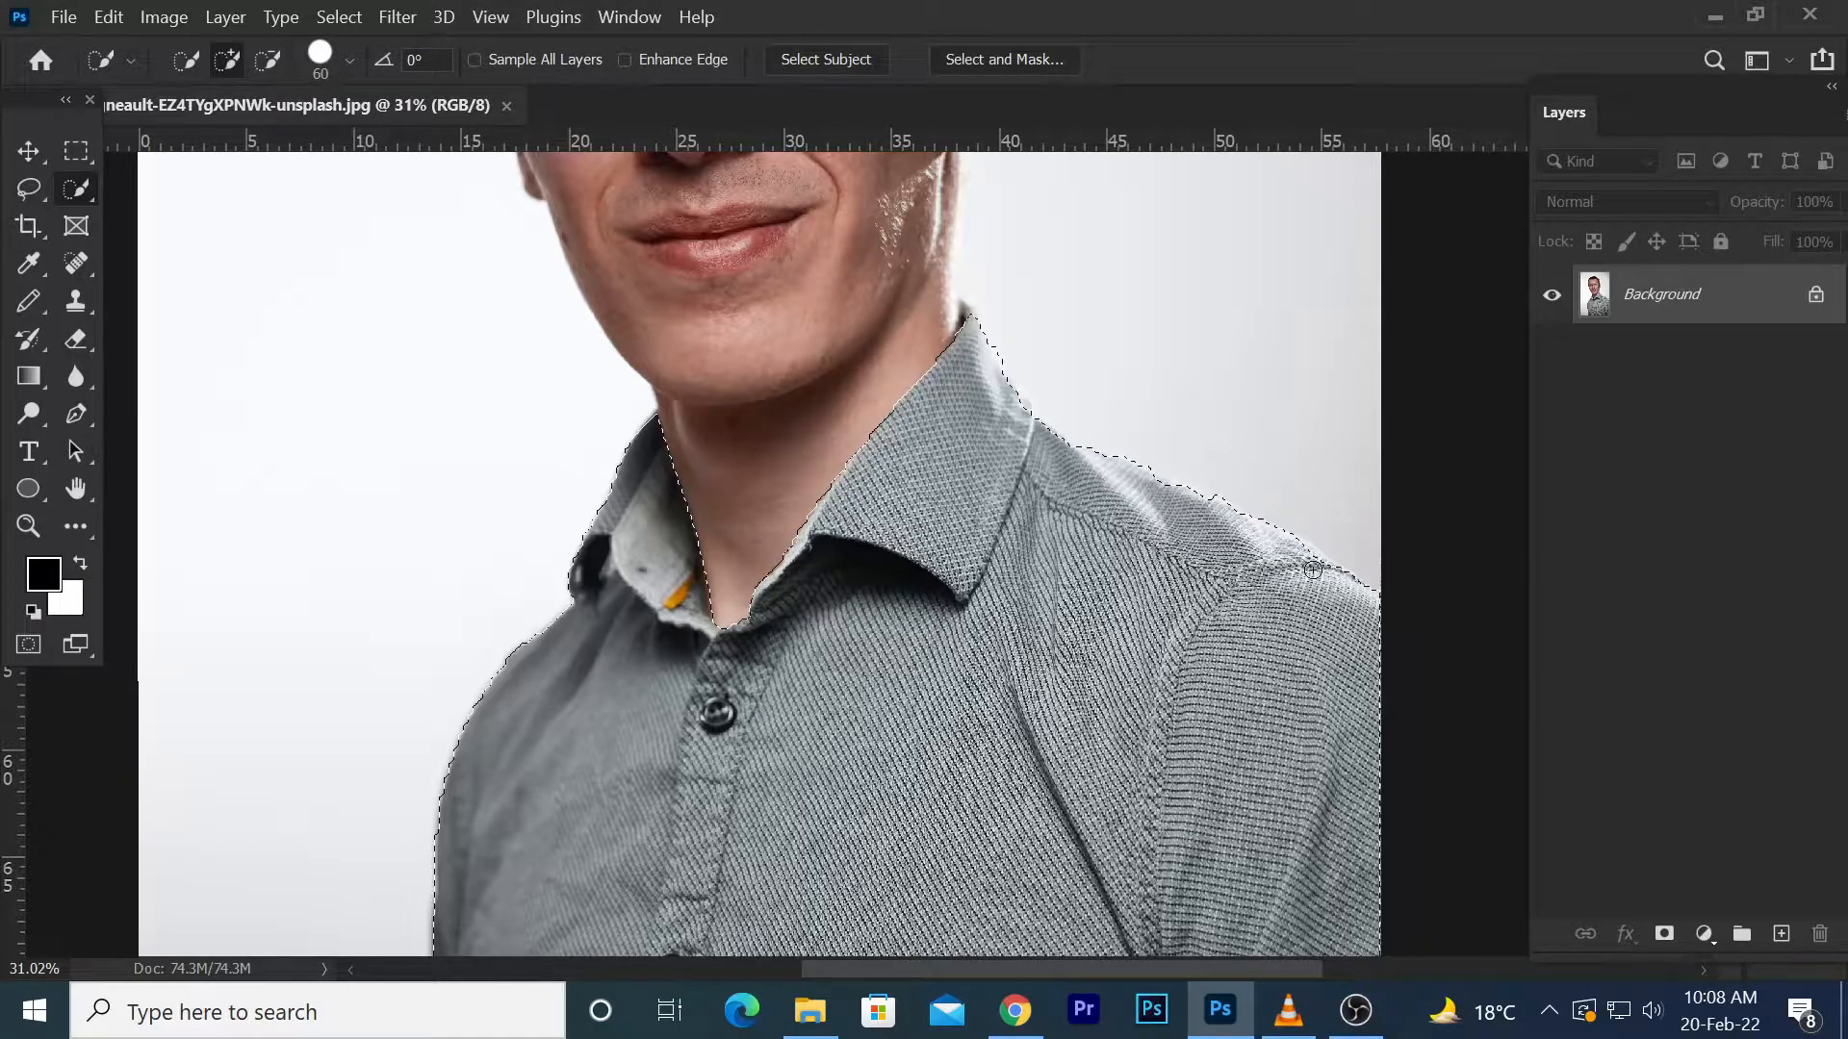
# Add a dark grey Solid Color fill layer over the selected shirt and set its blend mode to Multiply
pyautogui.scroll(-3, 1036, 588)
pyautogui.scroll(-2, 1036, 588)
pyautogui.click(1701, 933)
pyautogui.click(1723, 496)
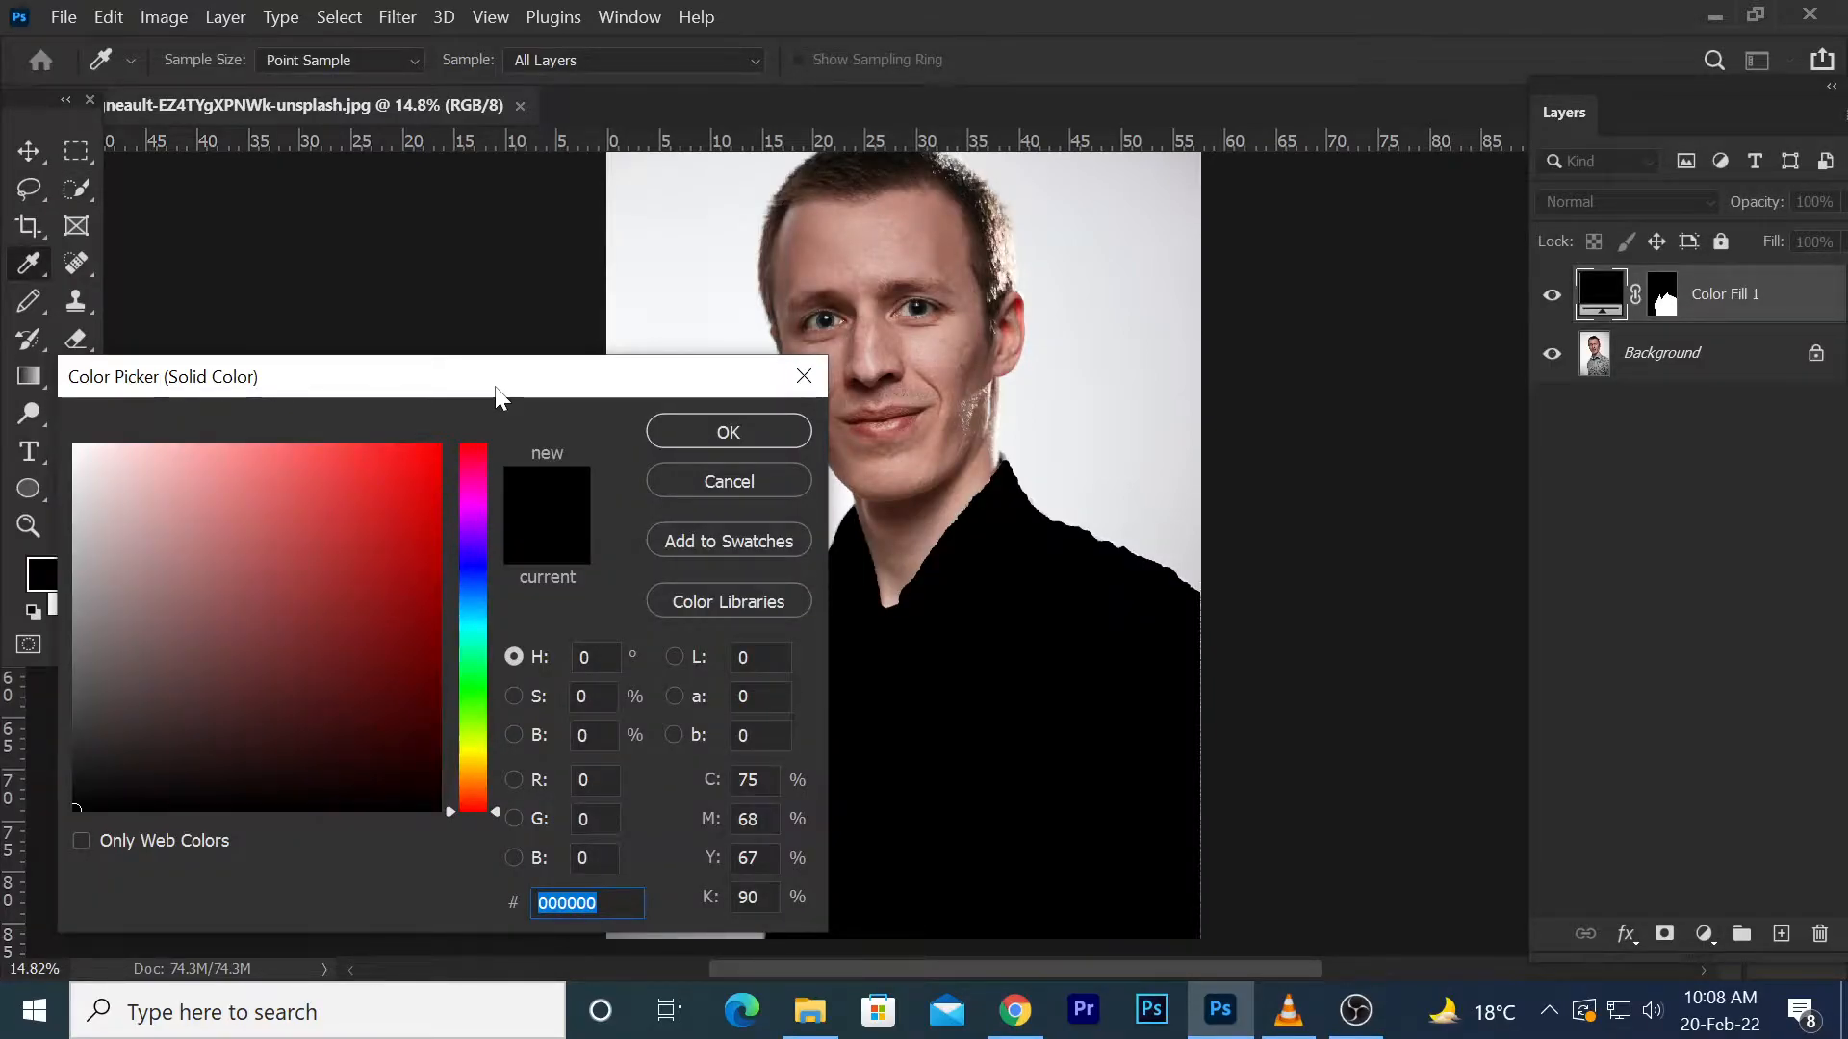
pyautogui.moveTo(496, 392); pyautogui.dragTo(434, 314)
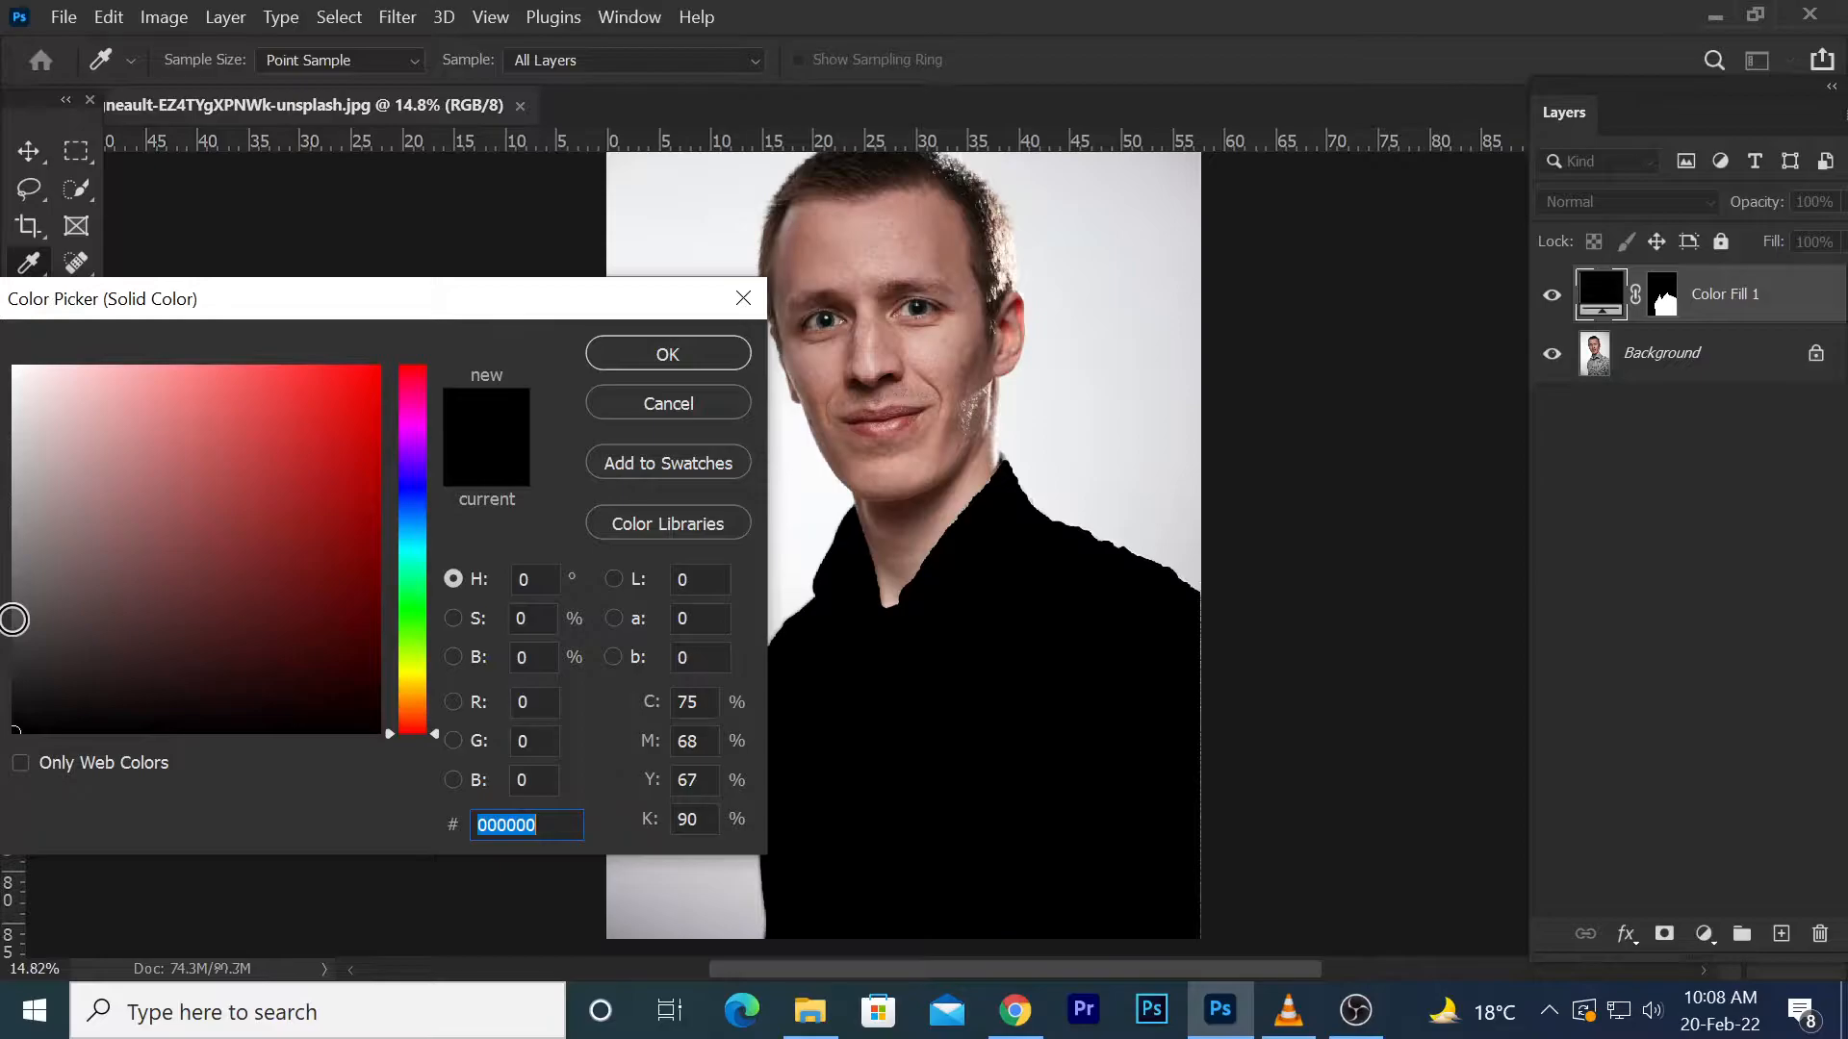
pyautogui.moveTo(14, 619); pyautogui.dragTo(8, 609)
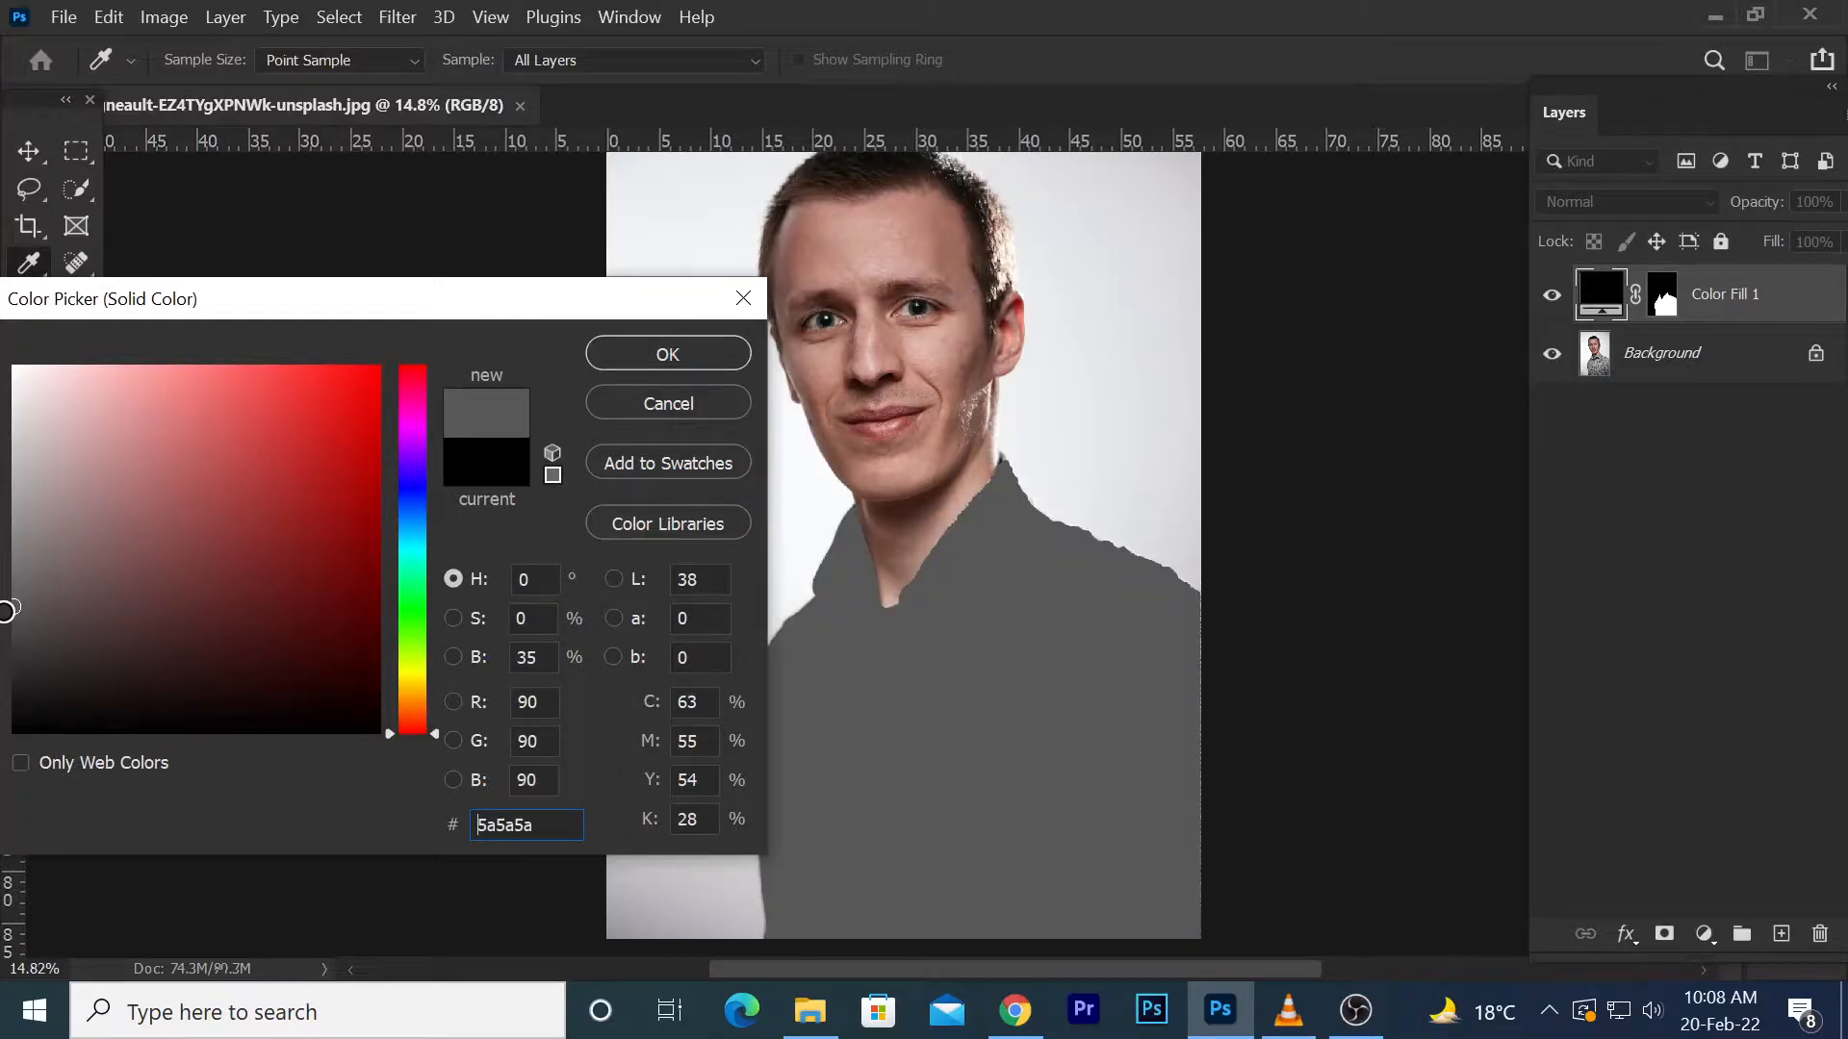
pyautogui.press('Return')
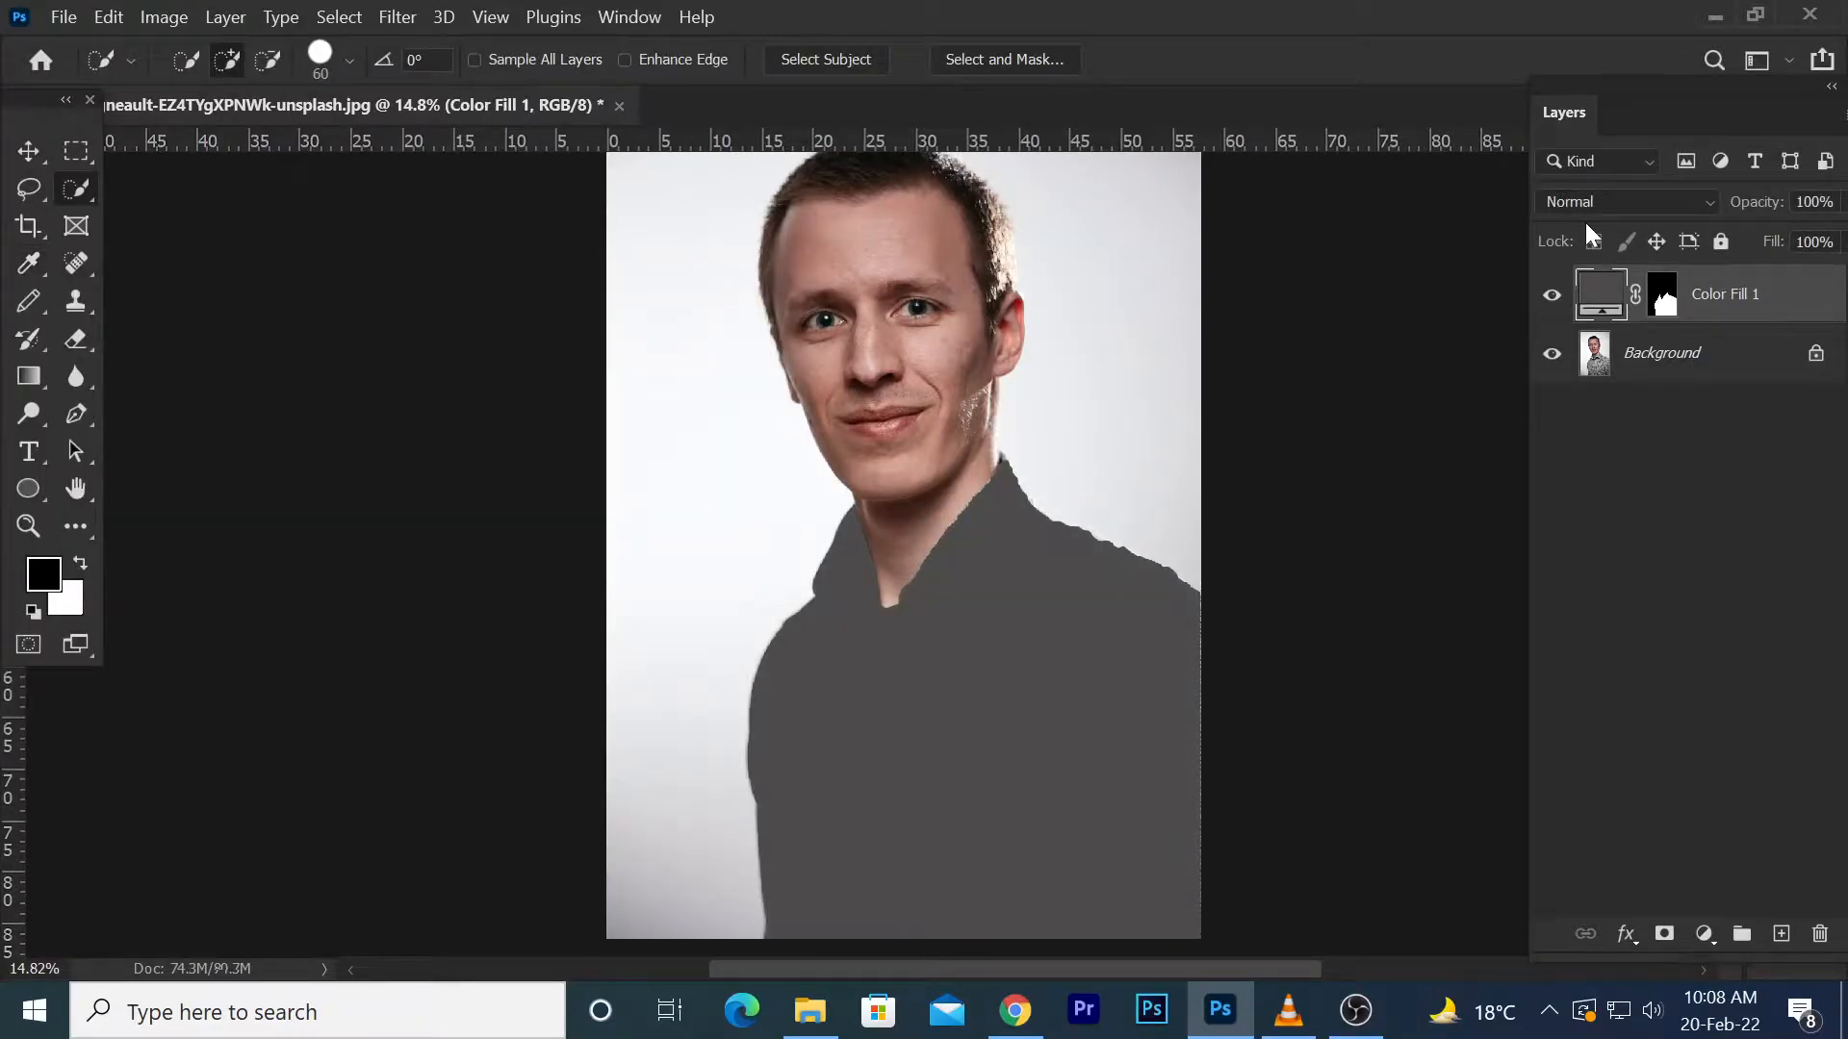
pyautogui.hotkey('shift', 'alt', 'm')
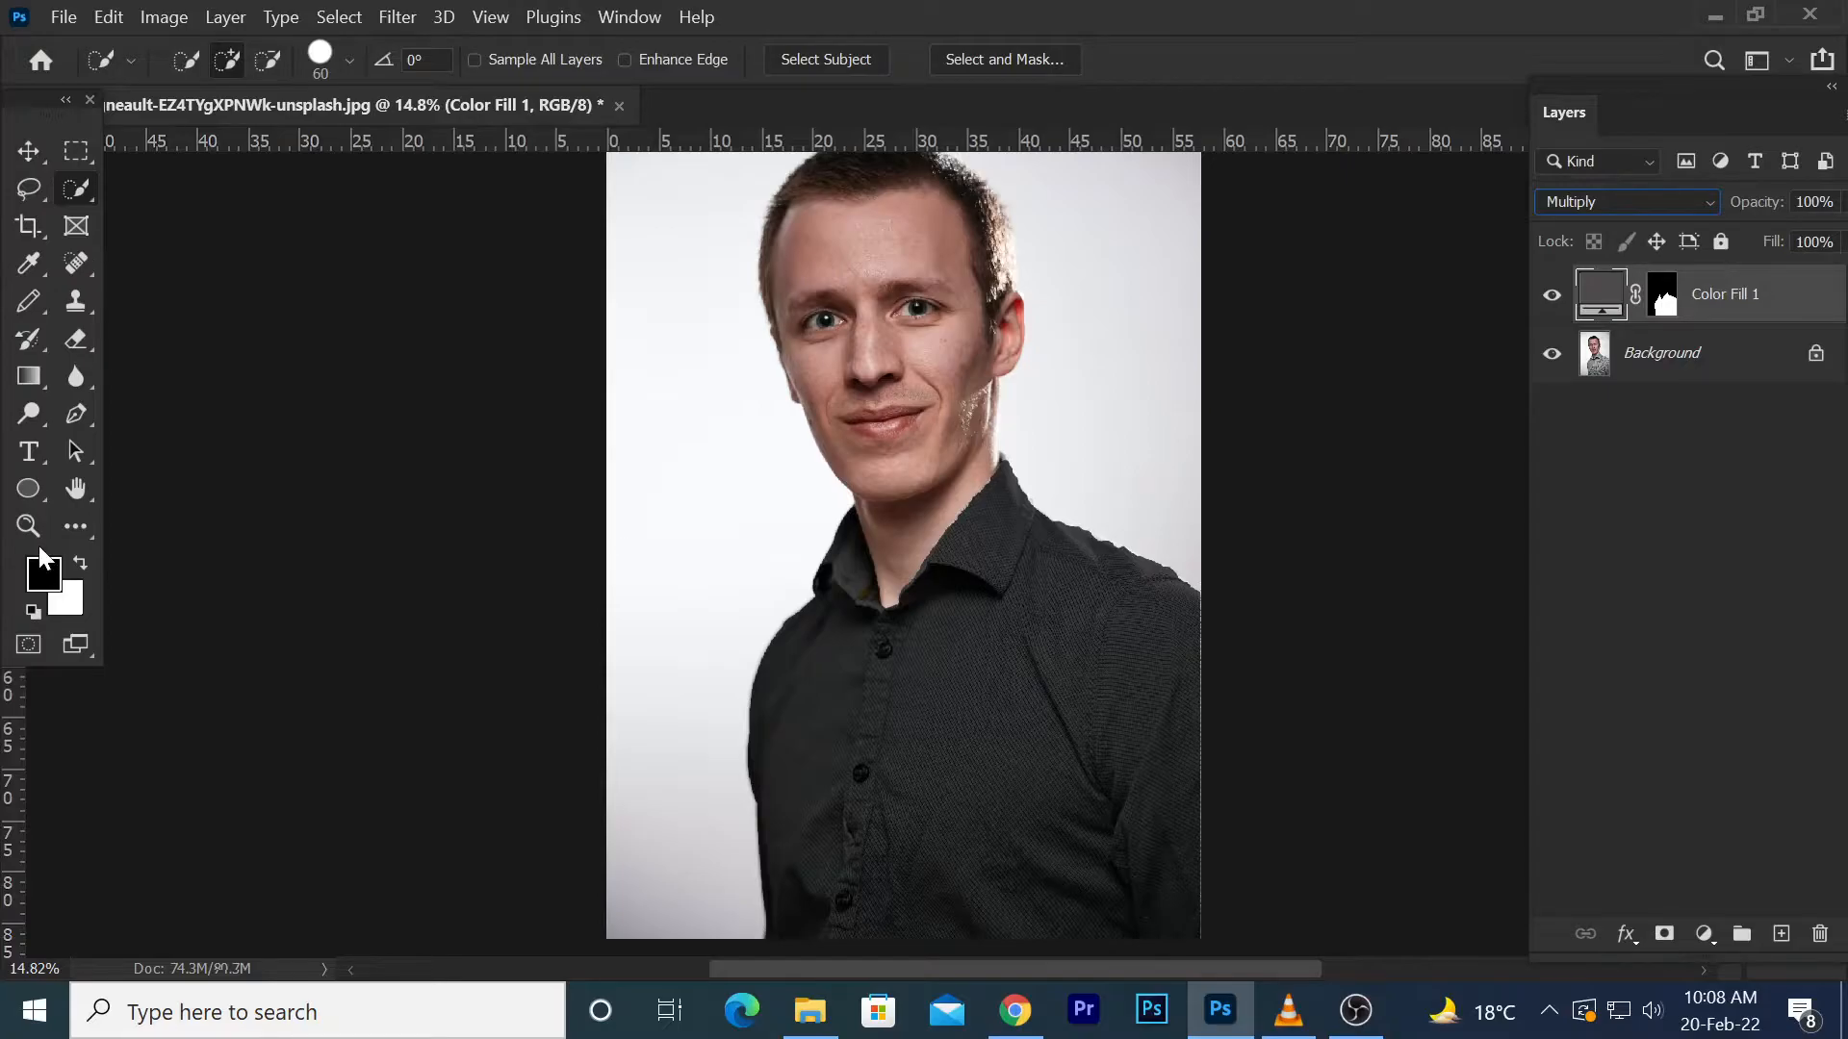
# Lighten the shirt with the clipped Levels adjustment, using input levels 2, 1.46 and 209 and a narrower output range
pyautogui.press('z')
pyautogui.moveTo(734, 408); pyautogui.dragTo(1357, 911)
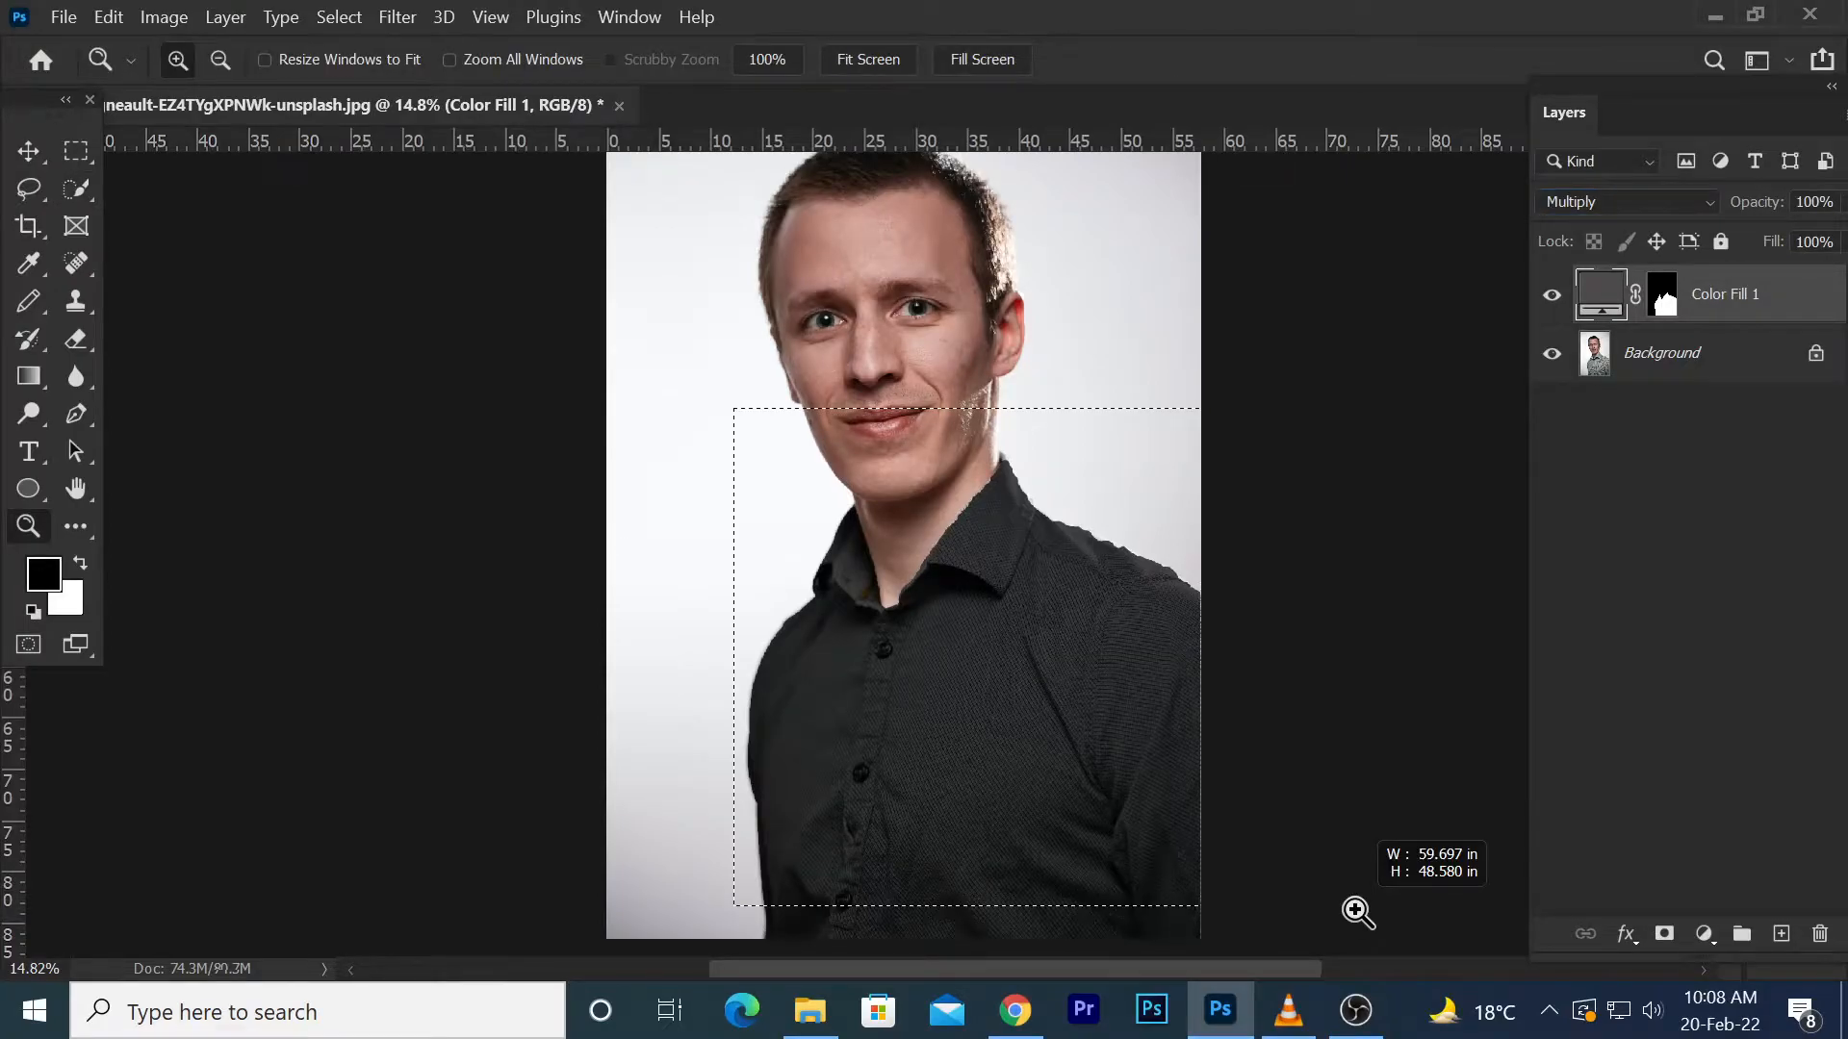
pyautogui.moveTo(1357, 911); pyautogui.dragTo(1131, 755)
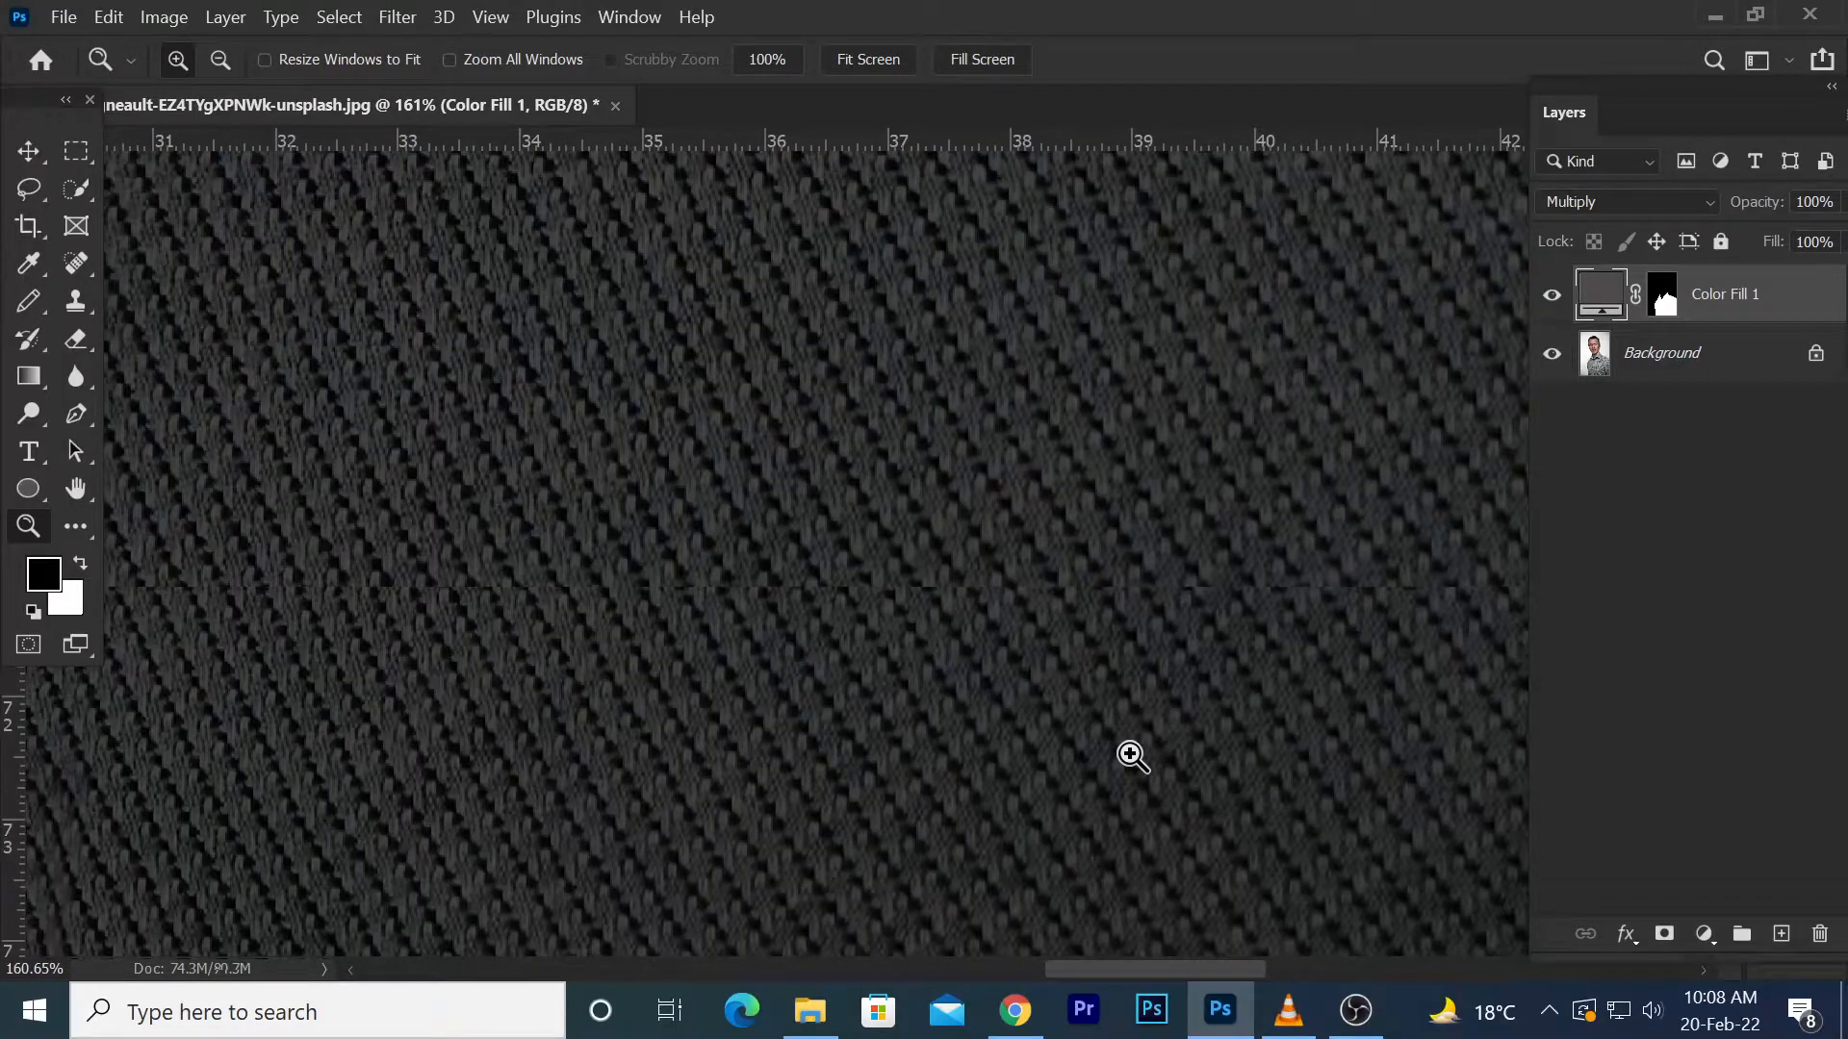
pyautogui.scroll(2, 1130, 755)
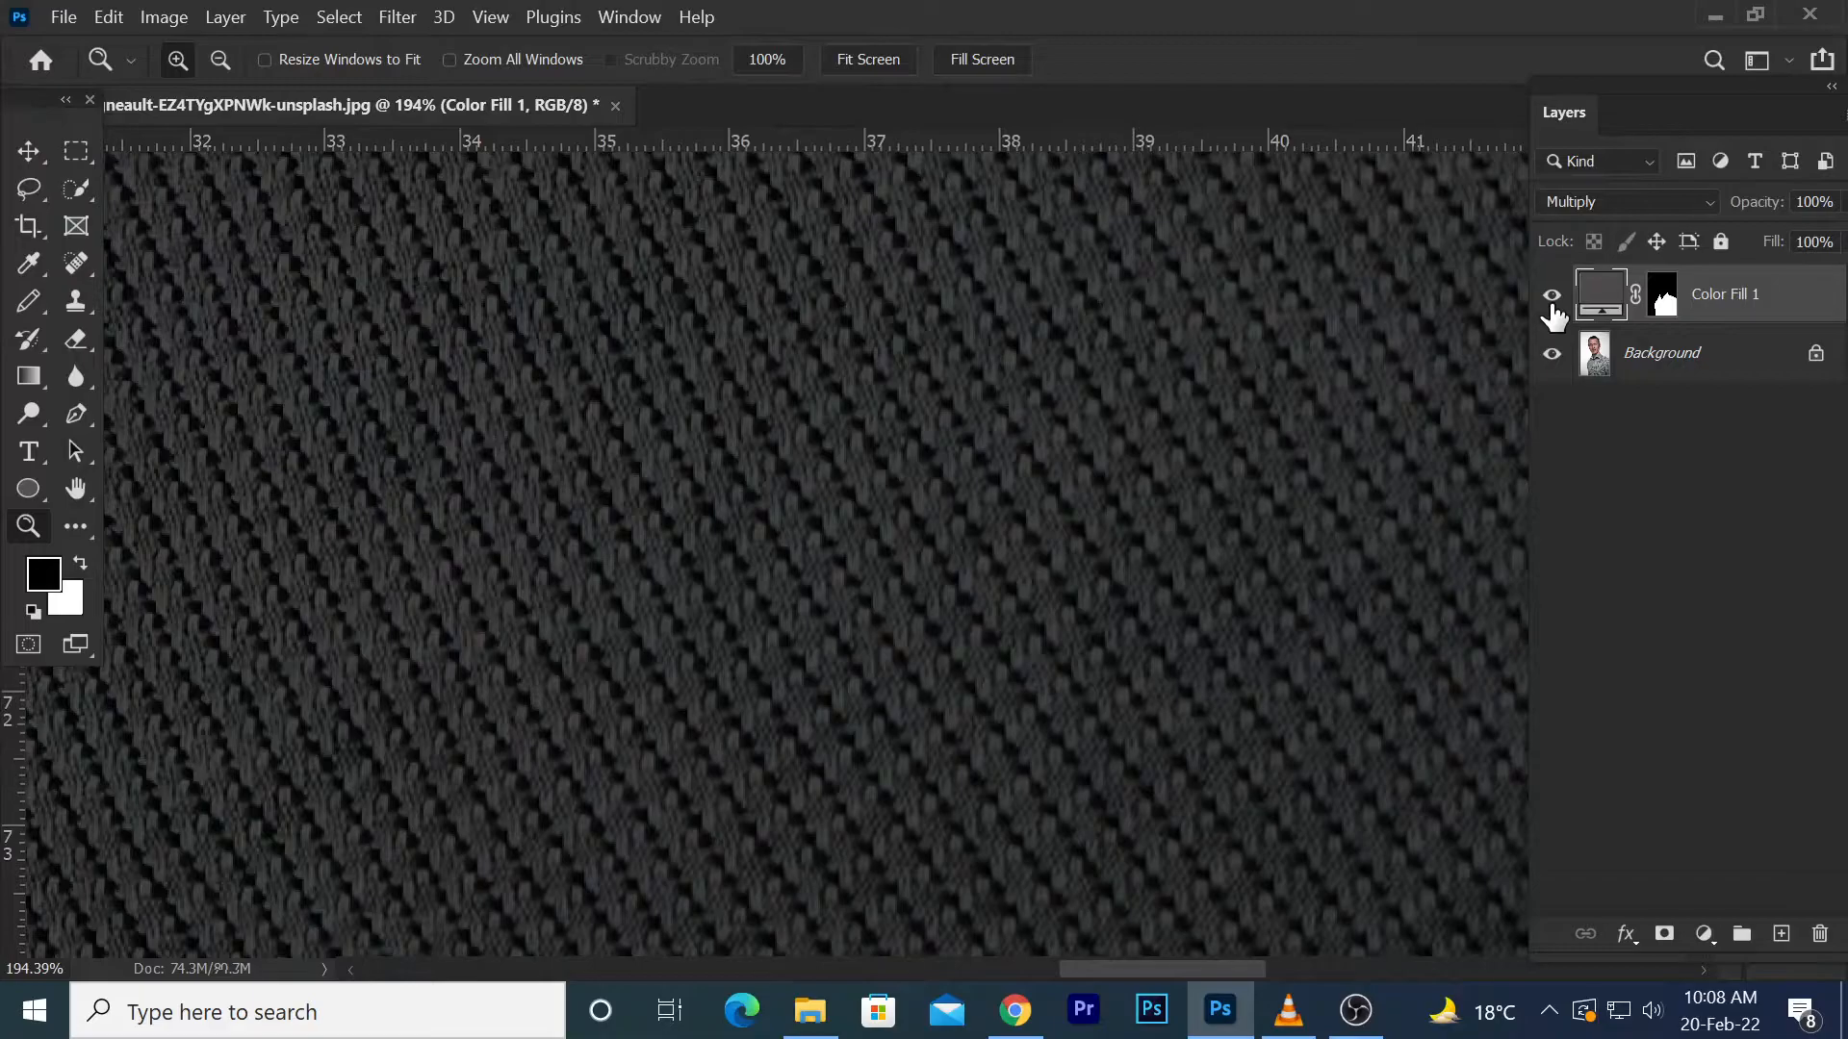
pyautogui.hotkey('ctrl', '0')
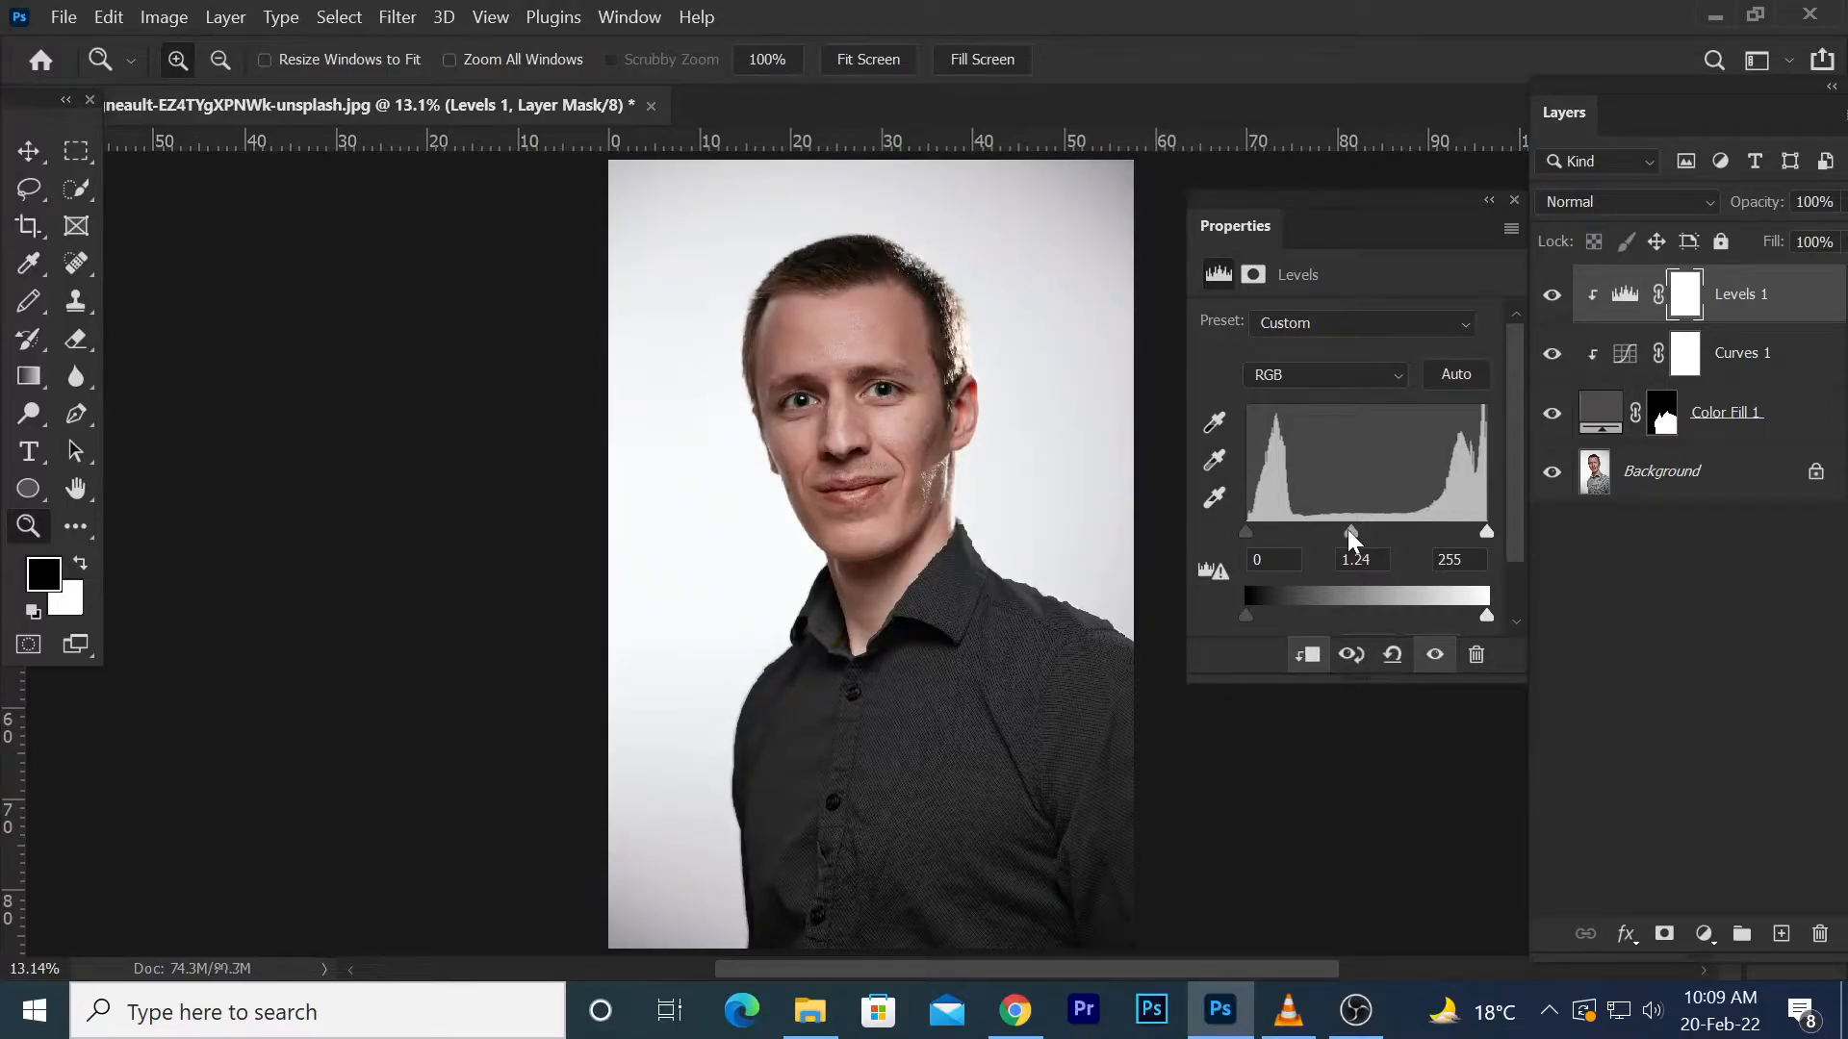
pyautogui.moveTo(1351, 532); pyautogui.dragTo(1268, 537)
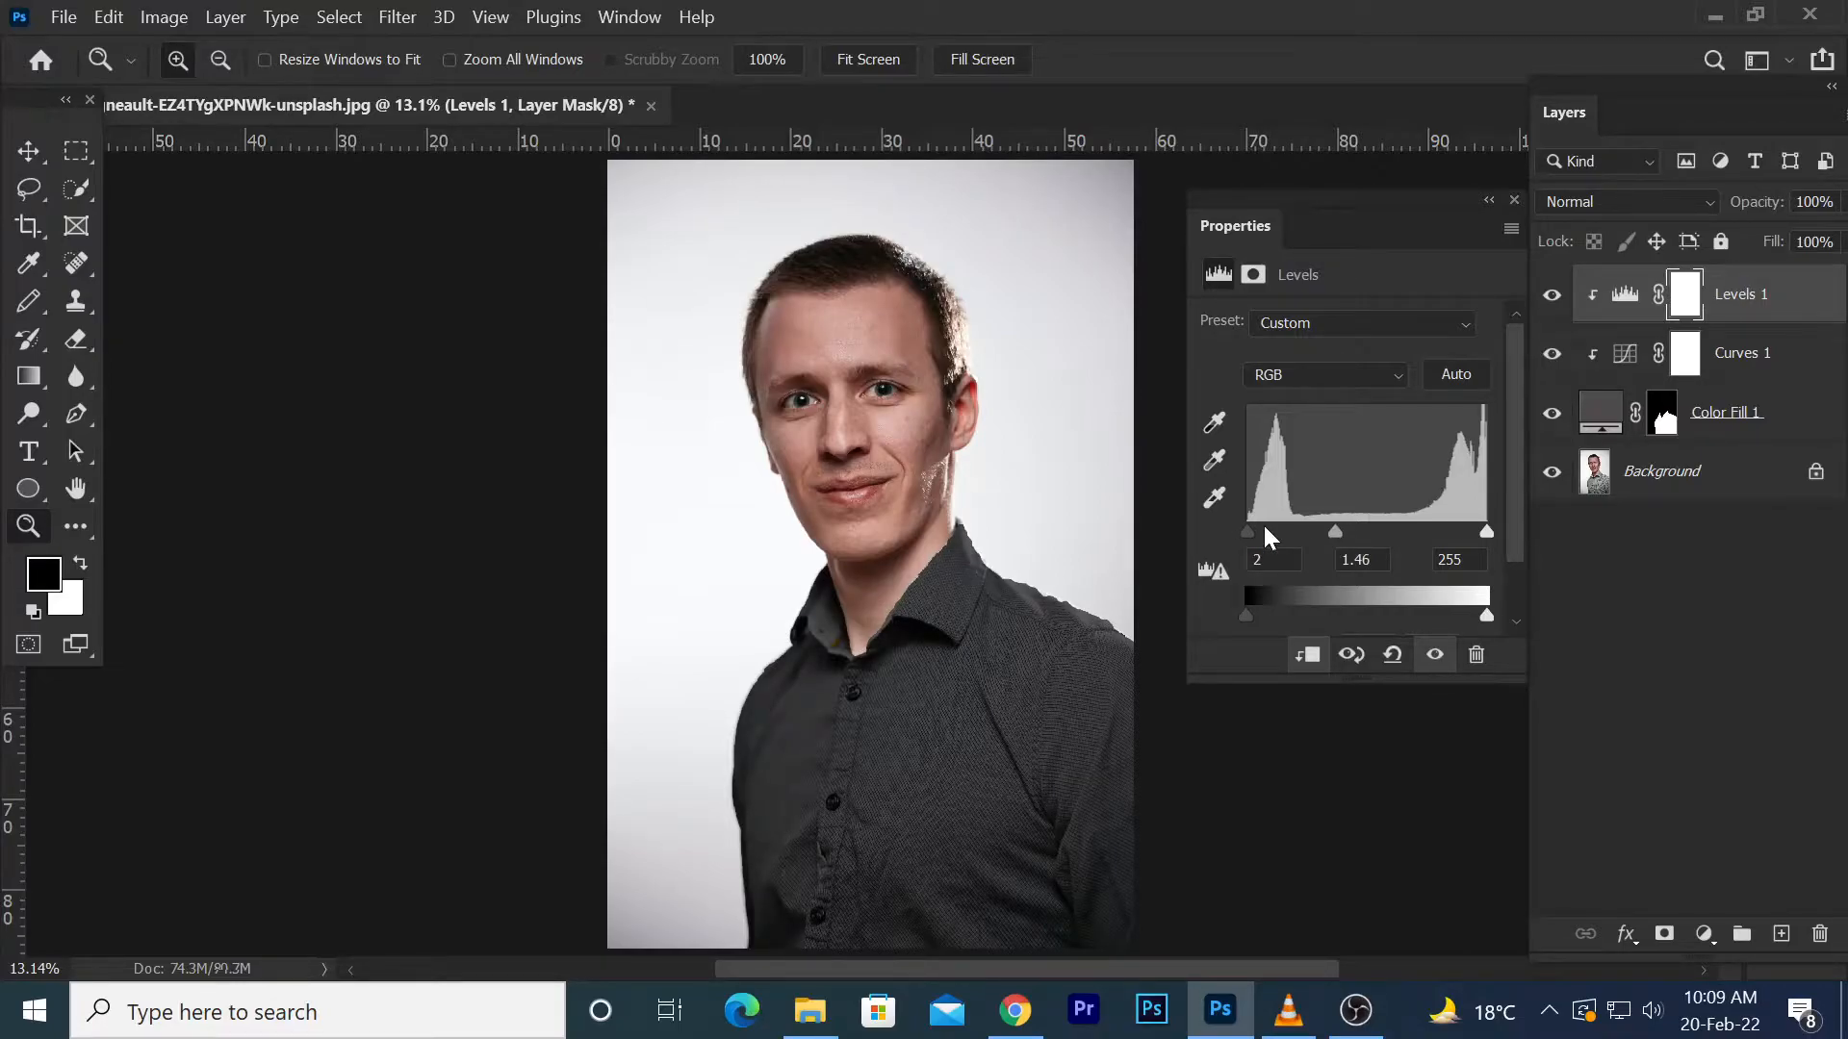
pyautogui.moveTo(1486, 531); pyautogui.dragTo(1442, 531)
pyautogui.moveTo(1486, 616); pyautogui.dragTo(1418, 615)
pyautogui.moveTo(1246, 616); pyautogui.dragTo(1303, 616)
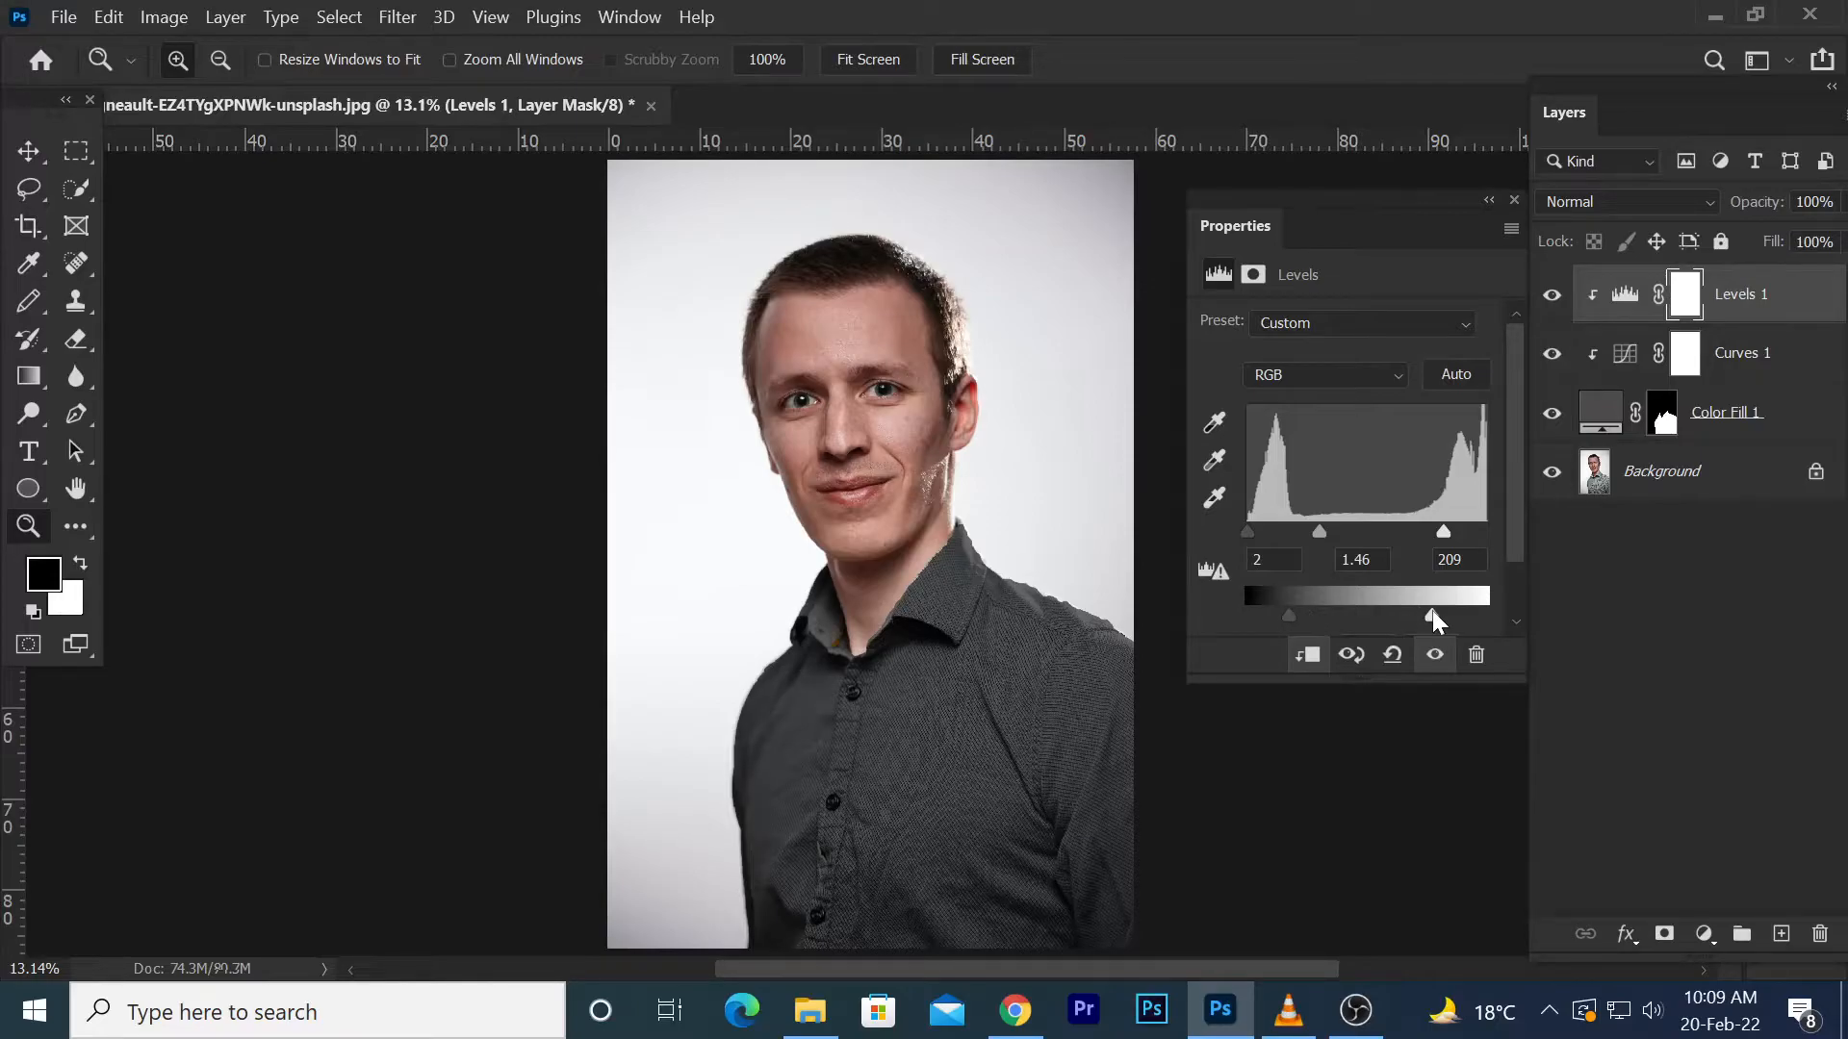
pyautogui.click(1514, 200)
# Check the shirt adjustments' effect and brighten the head area by raising the darker tones in the masked Curves adjustment above the Background
pyautogui.click(1551, 295)
pyautogui.click(1551, 354)
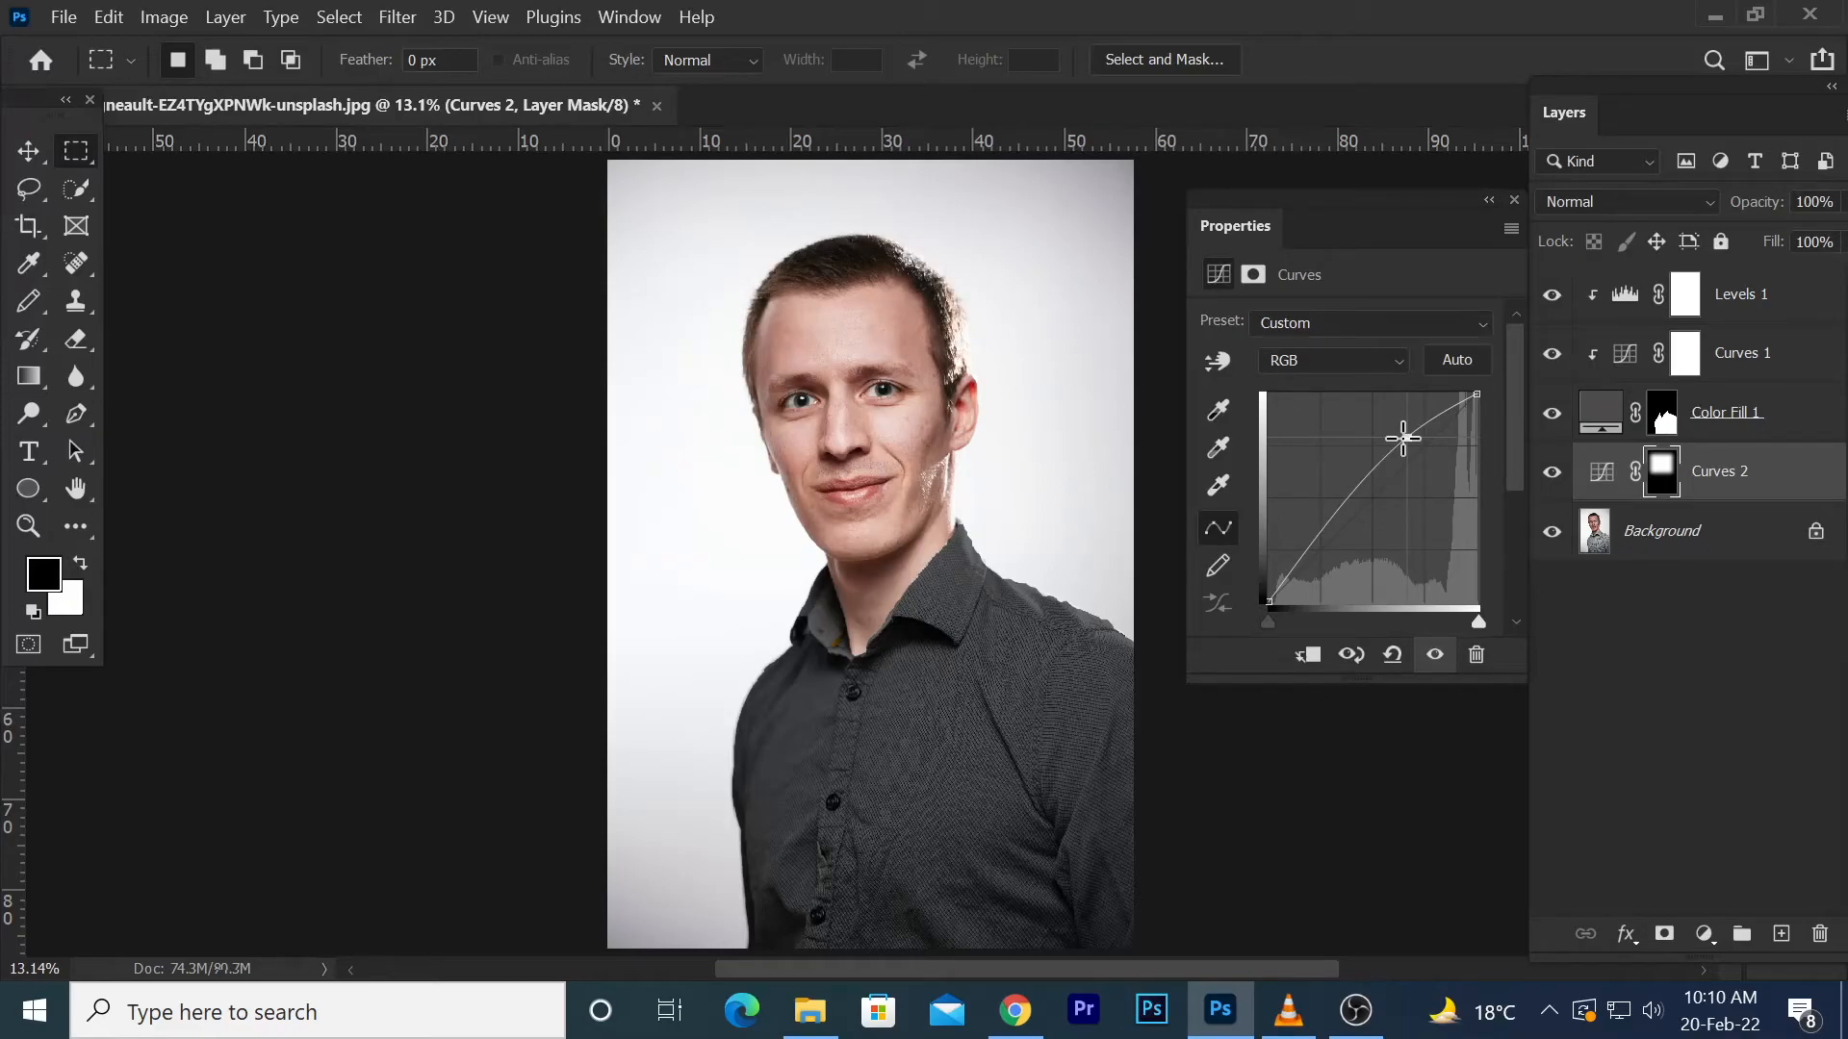
pyautogui.moveTo(1313, 548); pyautogui.dragTo(1313, 534)
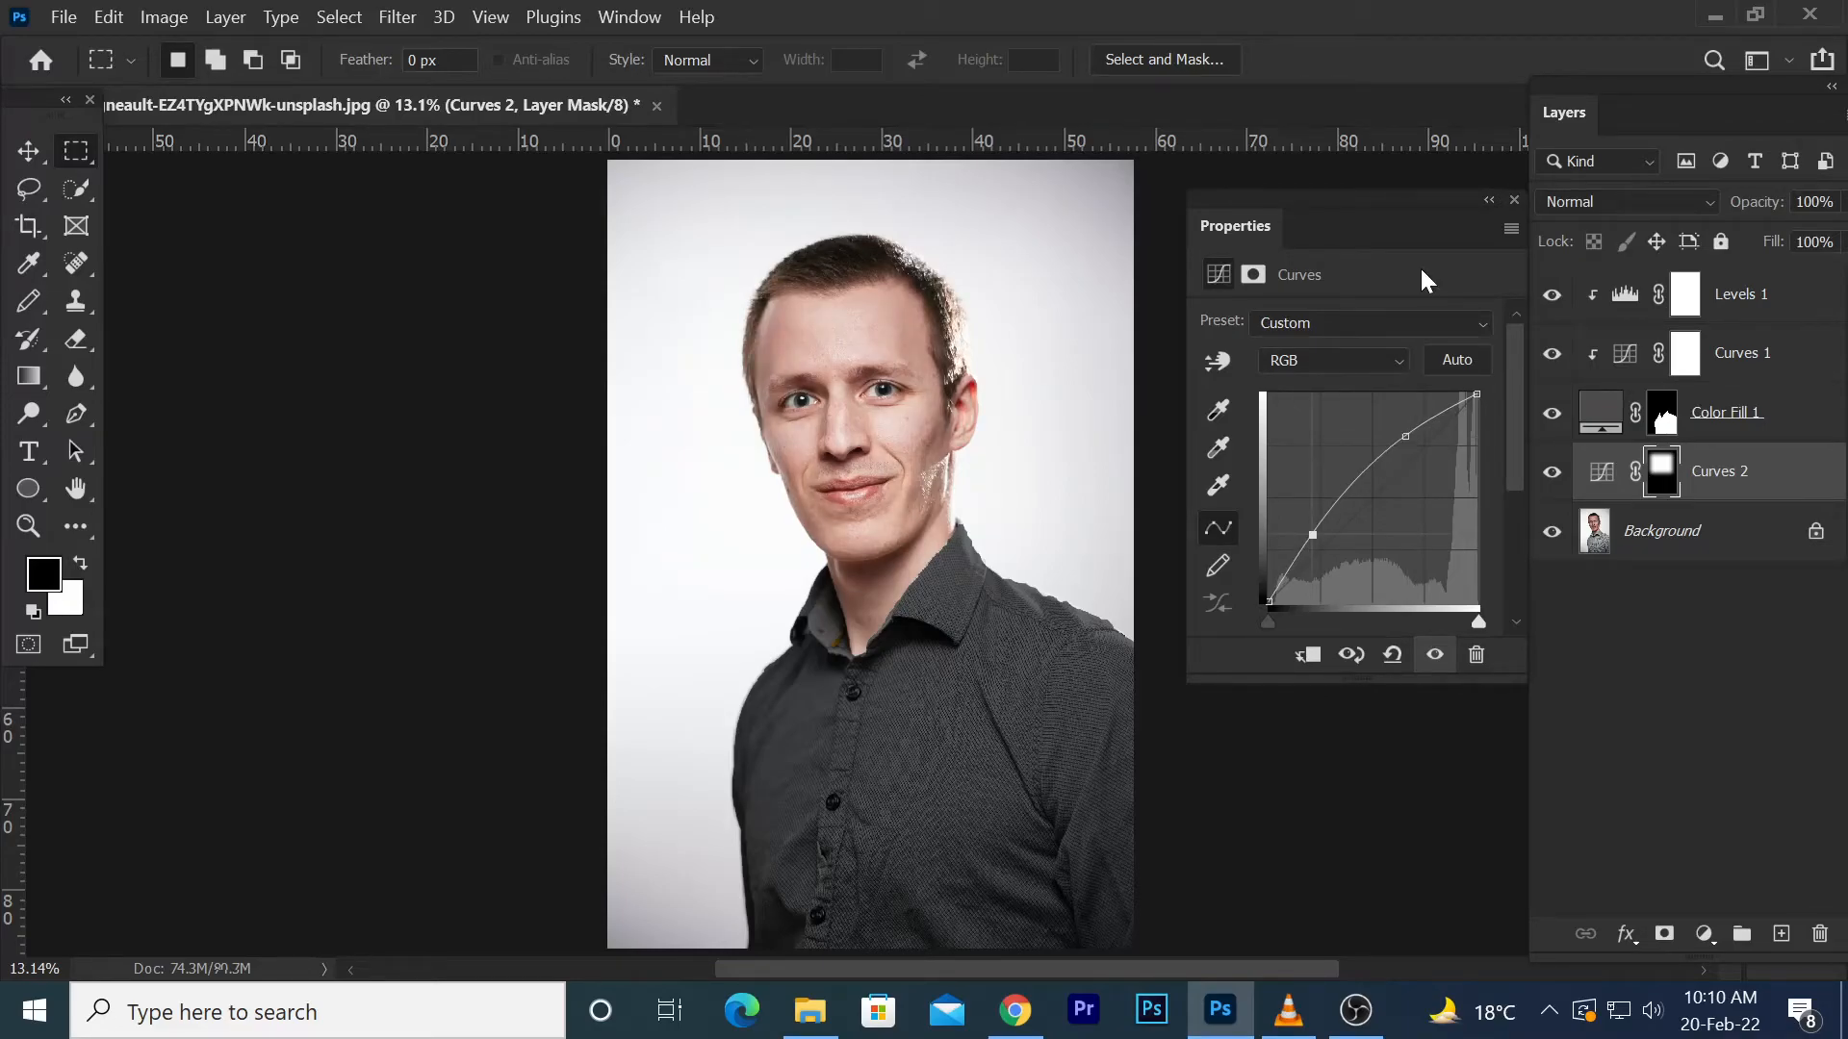
pyautogui.click(1513, 199)
# Compare the shirt with and without its Levels adjustment, and group all four layers above the Background
pyautogui.moveTo(1355, 1010)
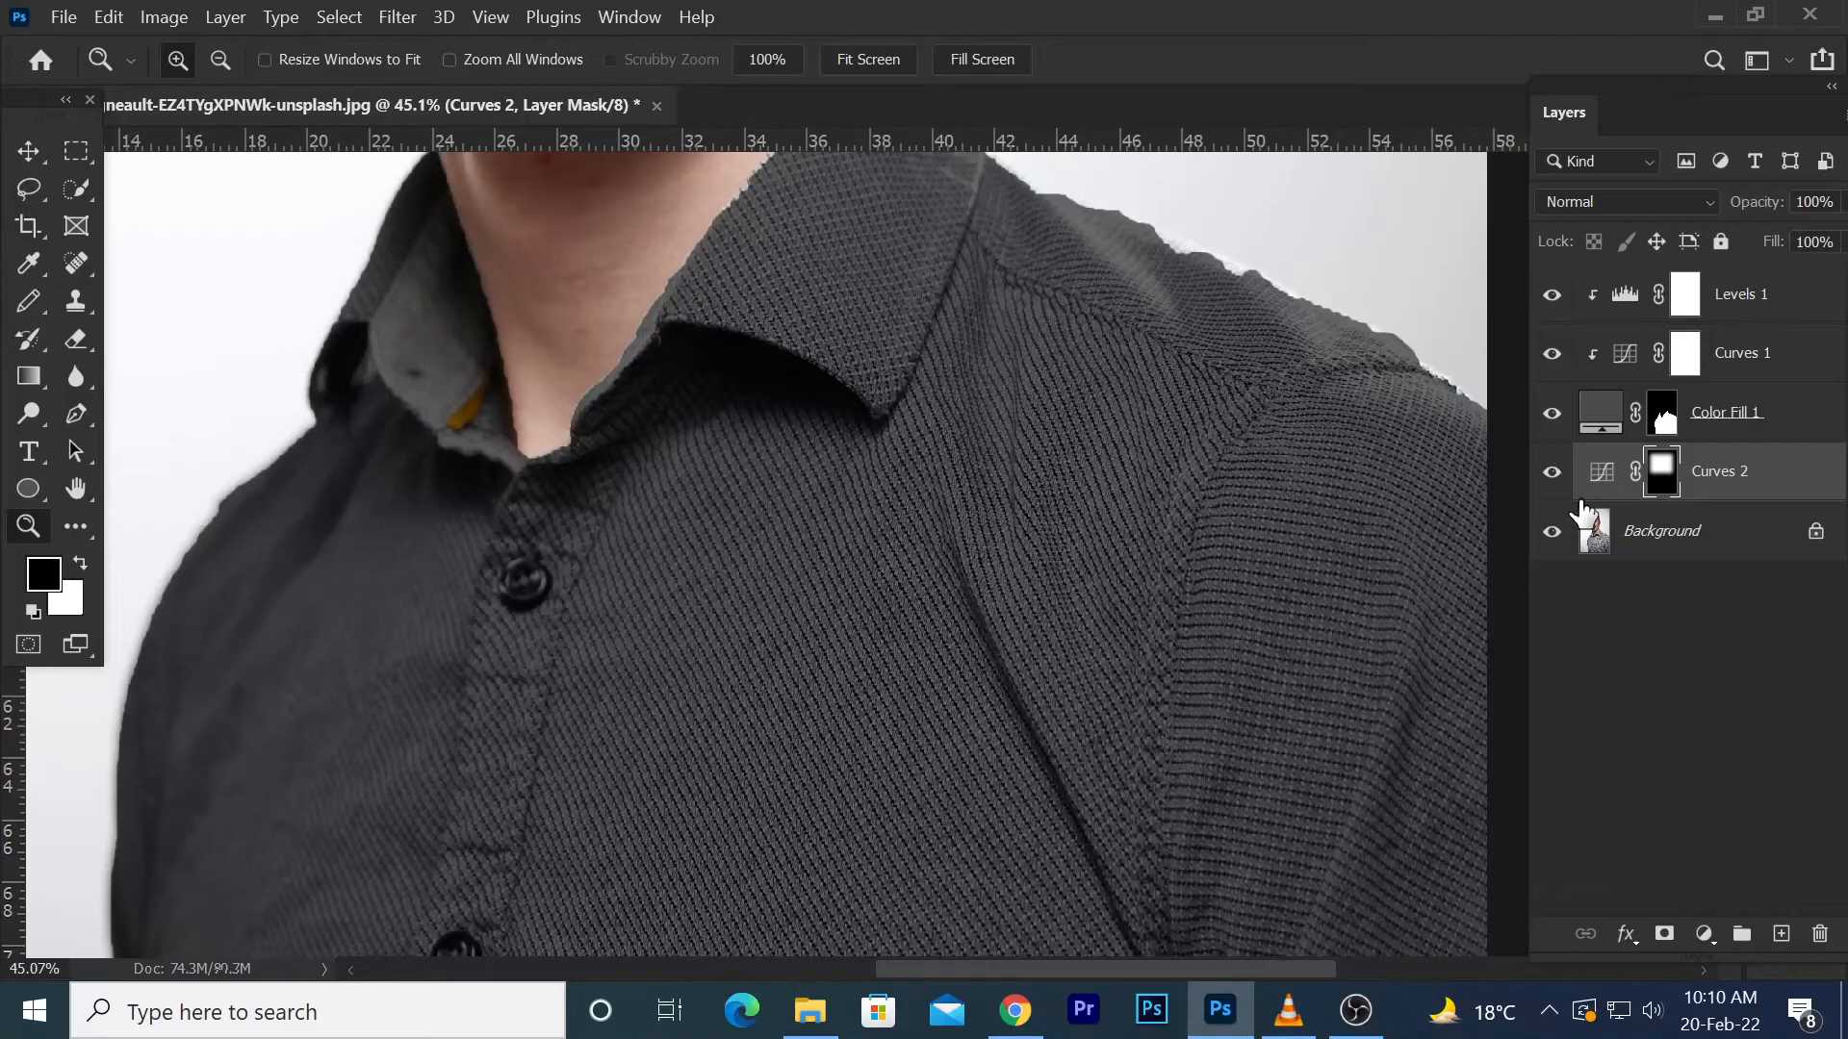
pyautogui.hotkey('ctrl', '0')
pyautogui.click(1551, 295)
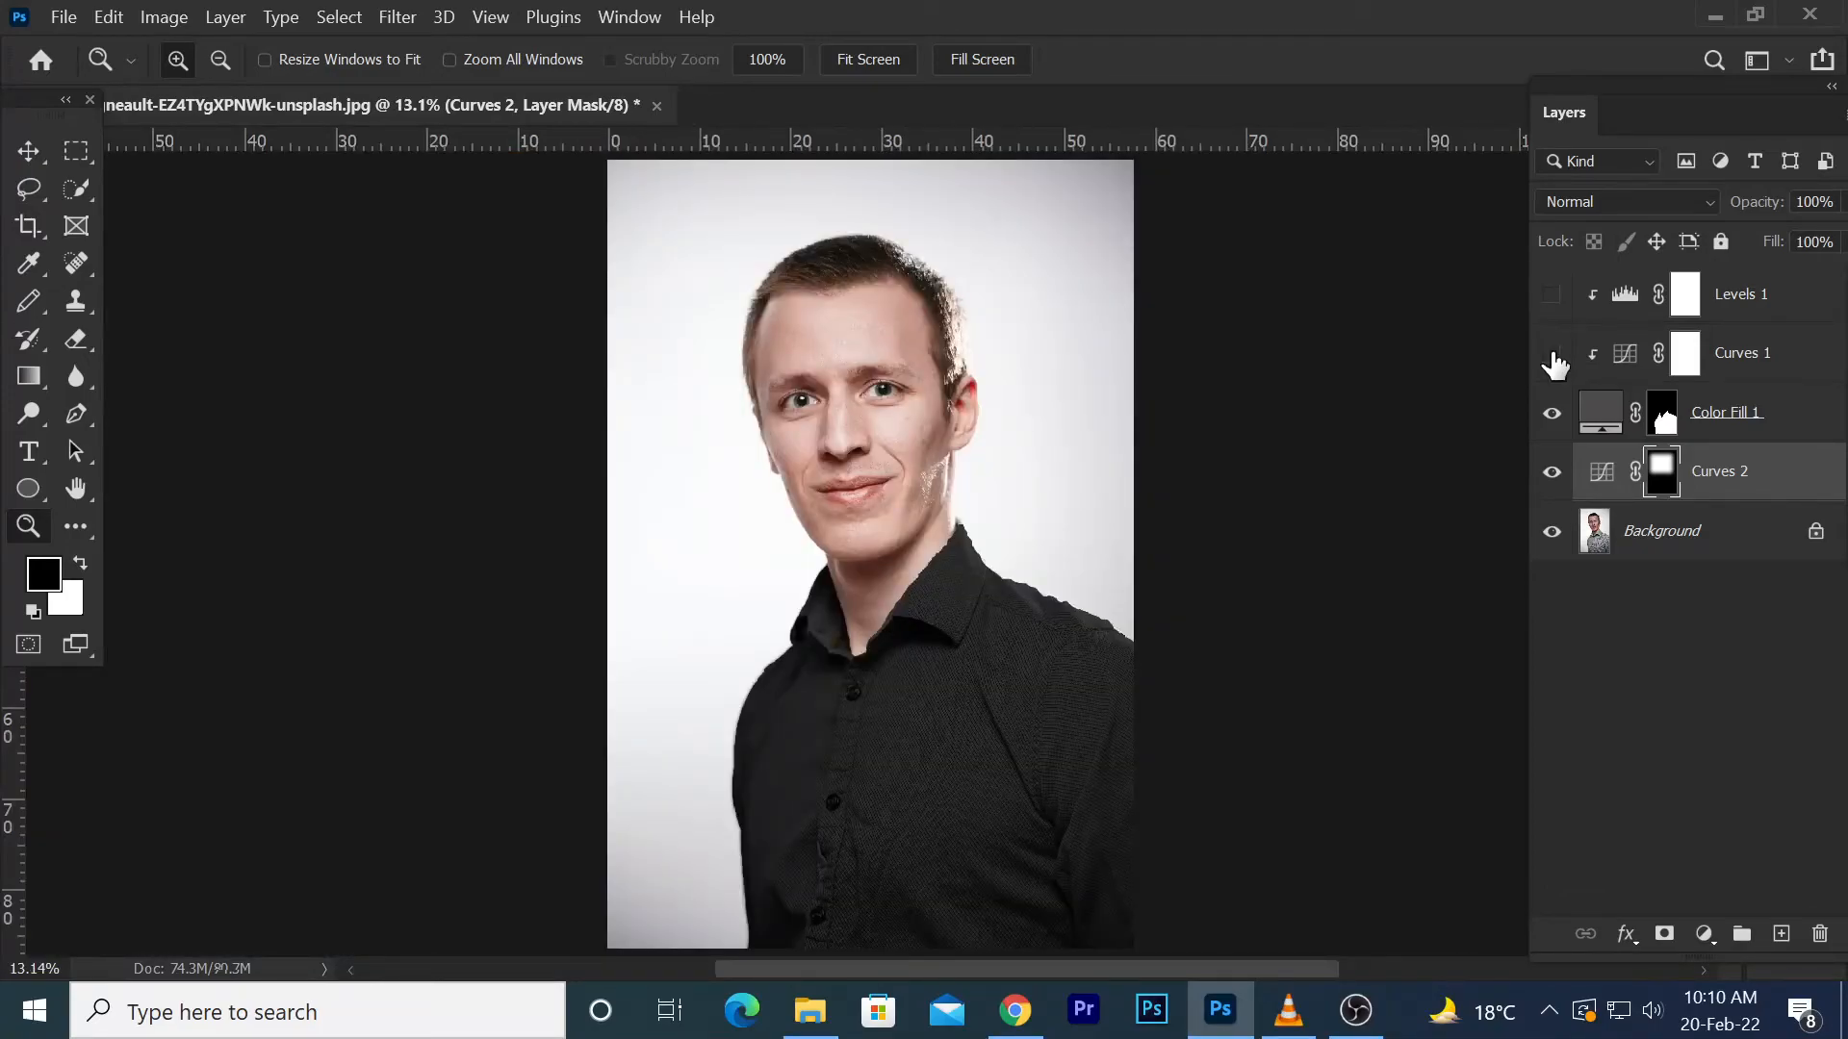
pyautogui.click(1551, 295)
pyautogui.click(1712, 297)
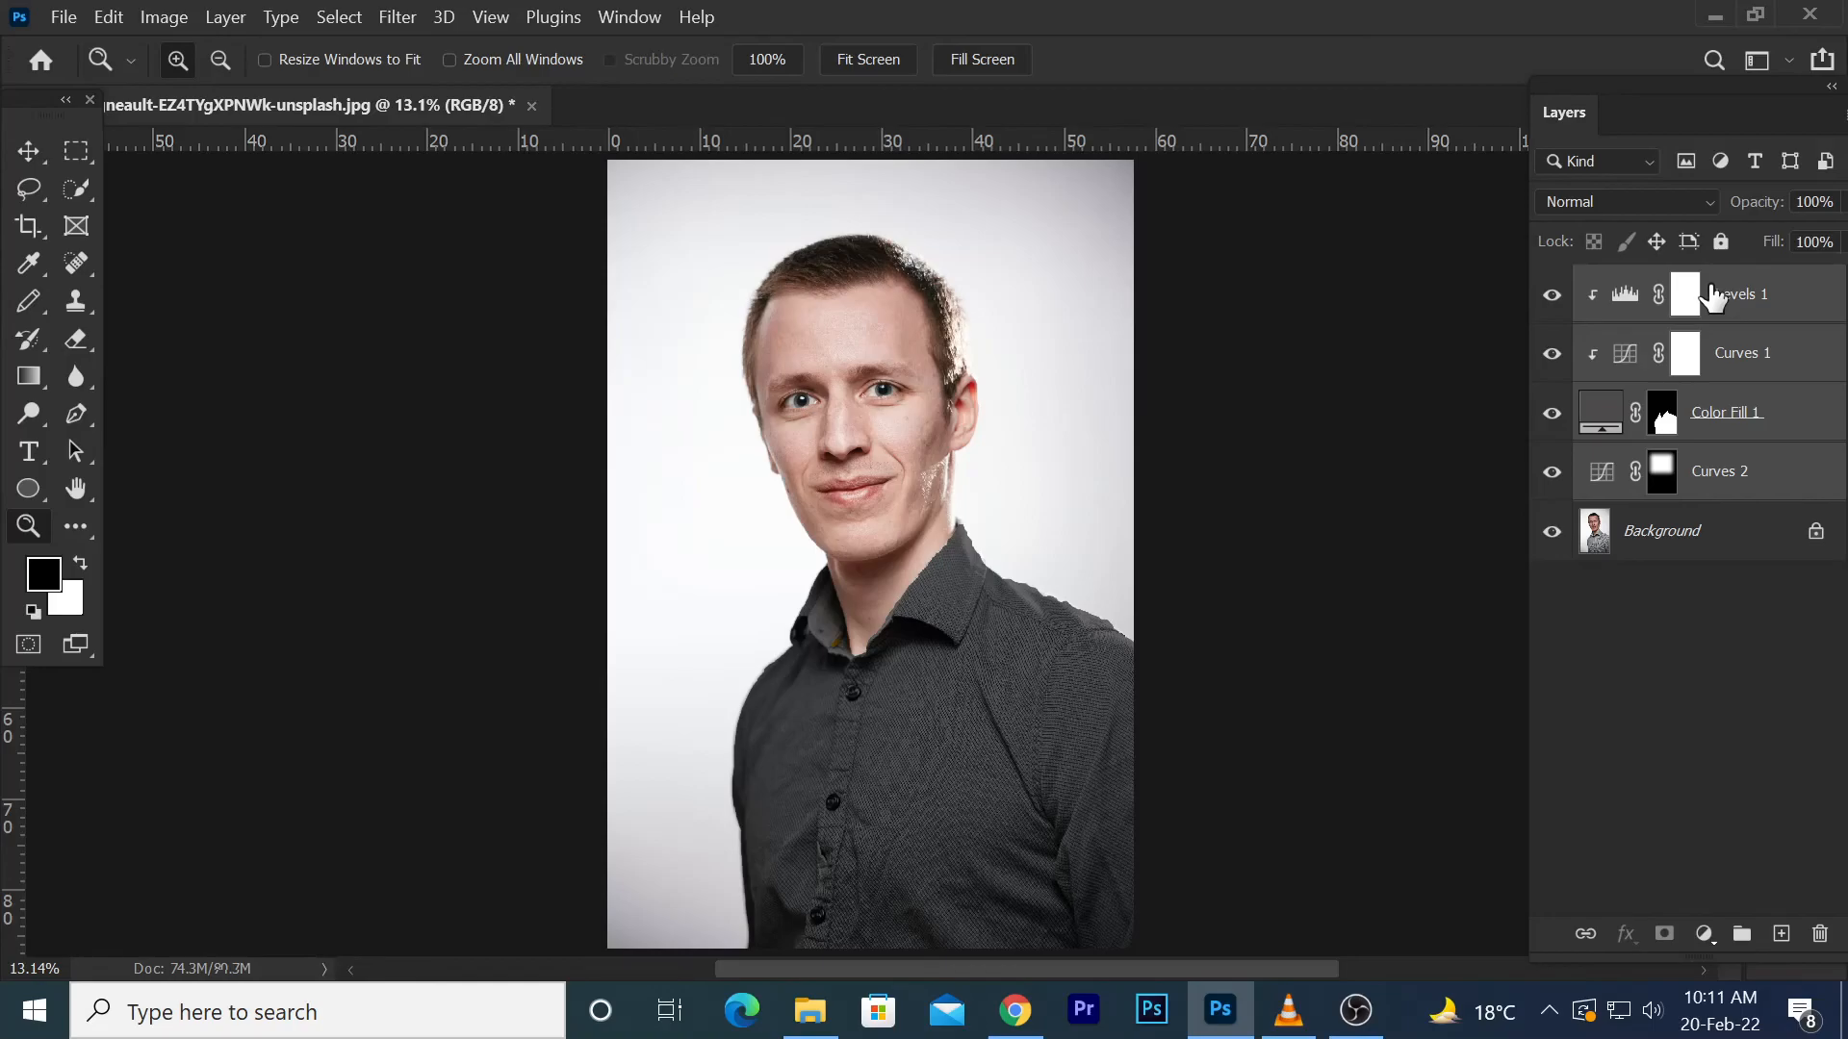
pyautogui.hotkey('ctrl', 'g')
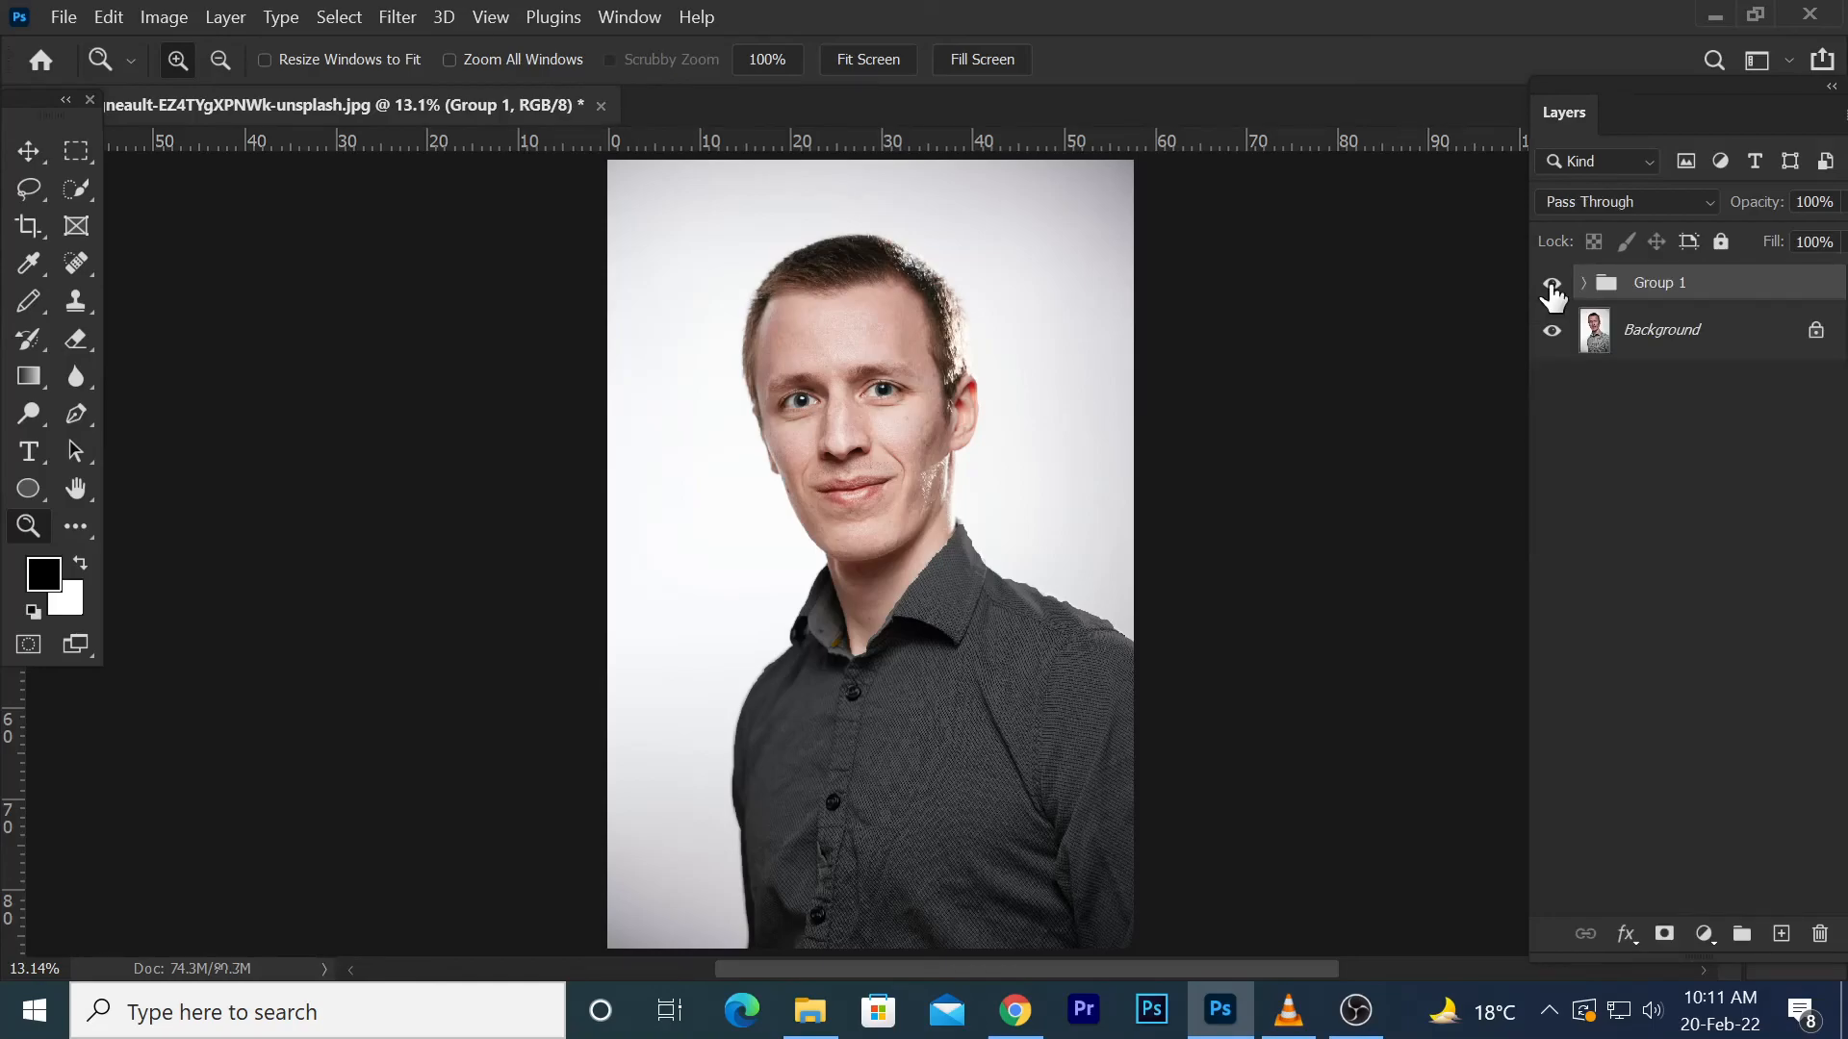